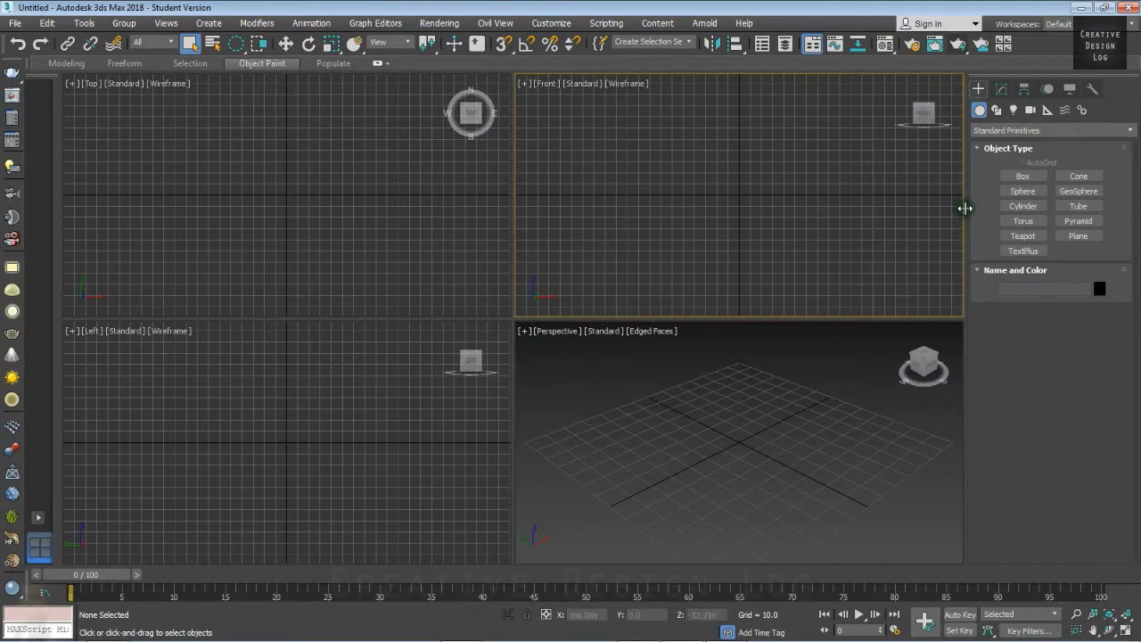
Step: Create a cube about 34 units wide at the grid's centre with 3 length segments and 7 width segments
left_click(1023, 177)
left_click_drag(739, 439, 750, 457)
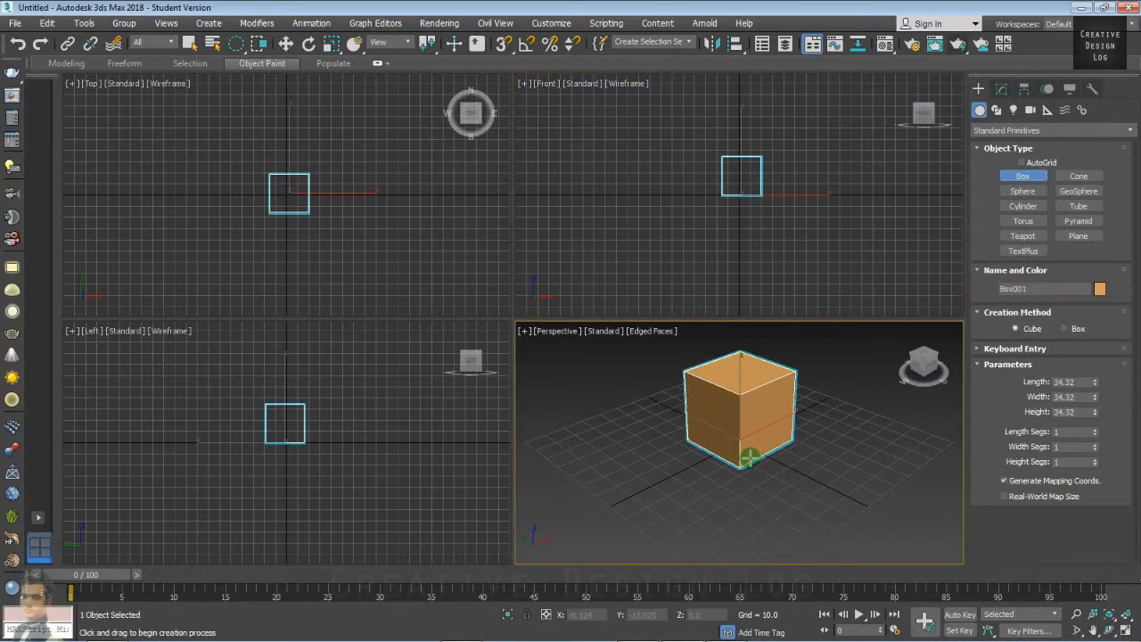
left_click(1094, 428)
left_click(1095, 444)
left_click(1095, 443)
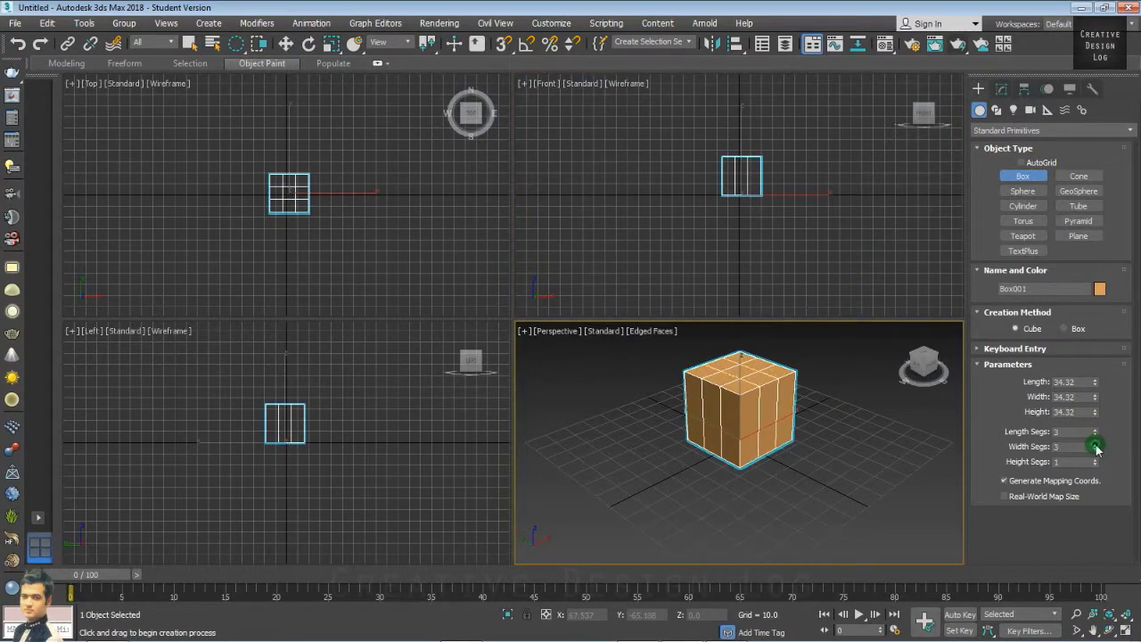
left_click(1095, 444)
left_click(1096, 444)
left_click(1095, 444)
left_click(1095, 444)
Step: Set the box's height to 1, its length to 5 and its width to 100
left_click_drag(1082, 412, 1045, 412)
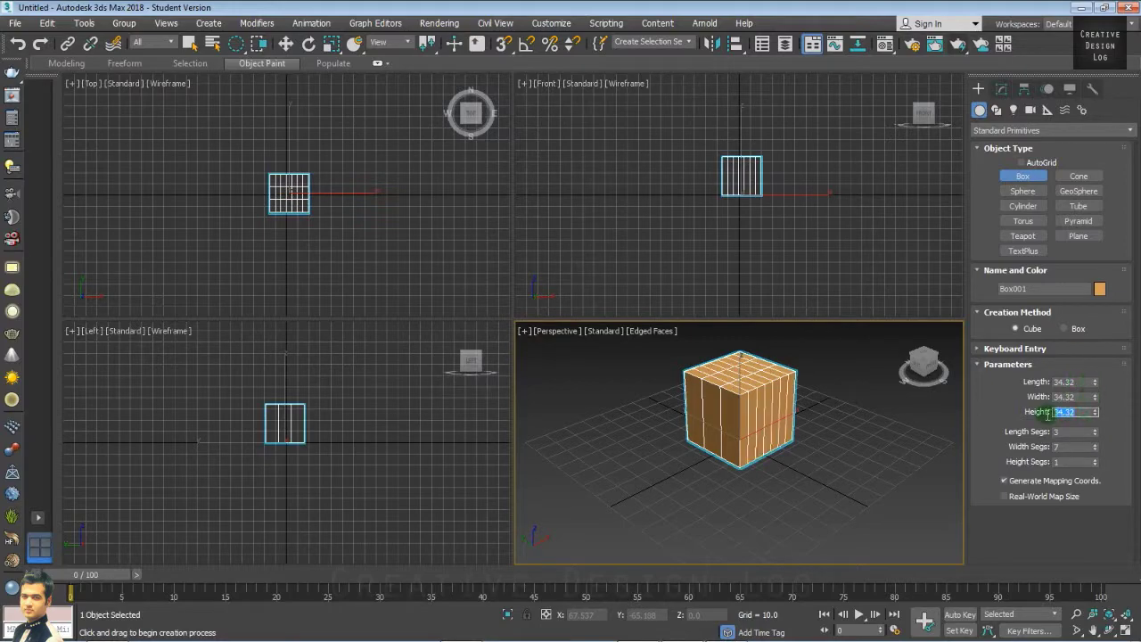
type("1")
key("Return")
type("5")
left_click(1078, 397)
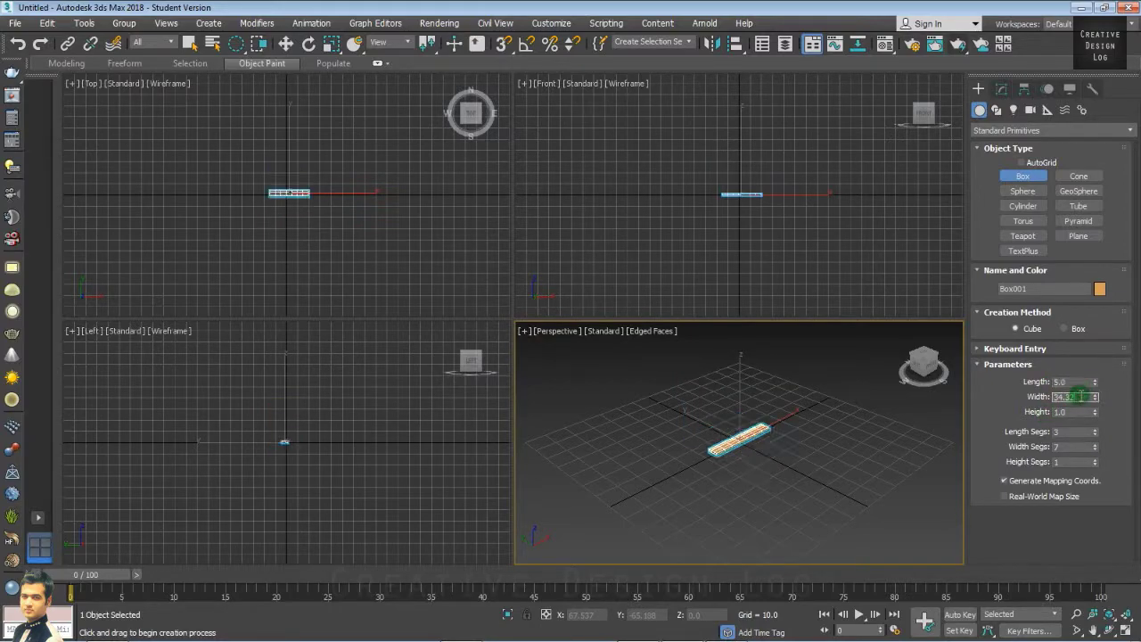
left_click(1075, 383)
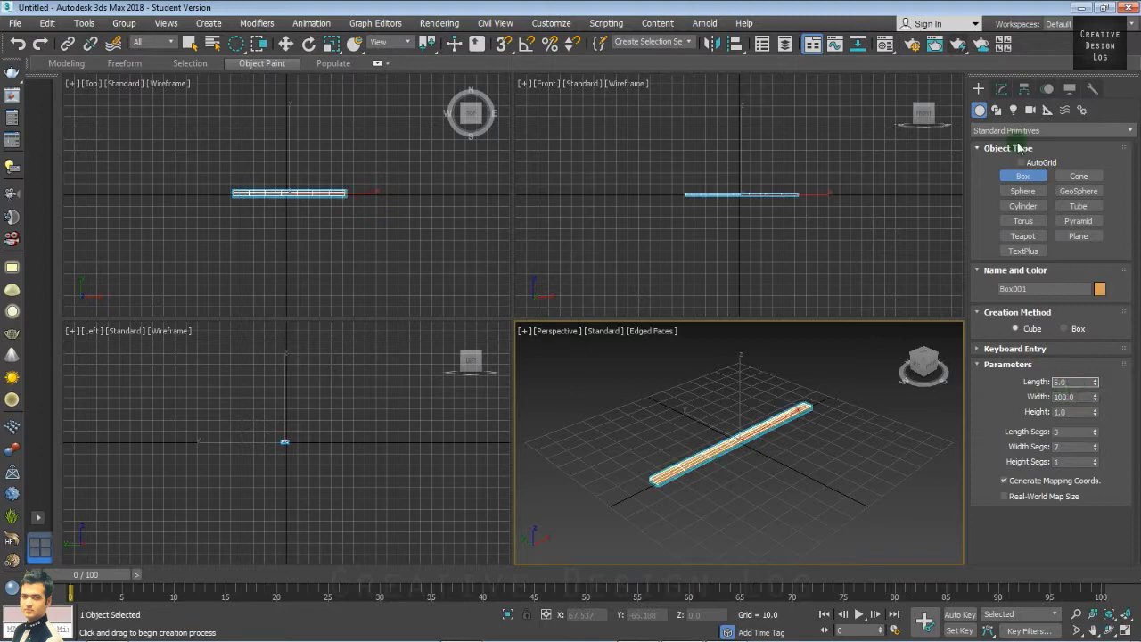
Step: Convert the box to an Editable Poly, working in a maximized Top view framed on it
left_click(1001, 89)
right_click(383, 383)
left_click(363, 306)
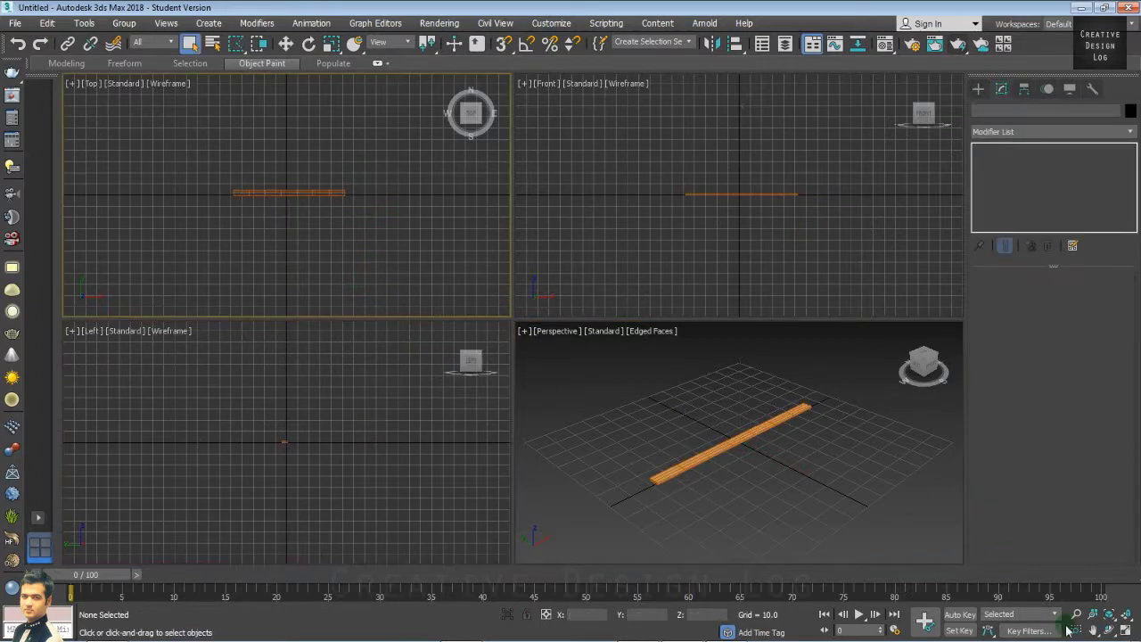
left_click(1125, 629)
left_click(1110, 610)
left_click(567, 318)
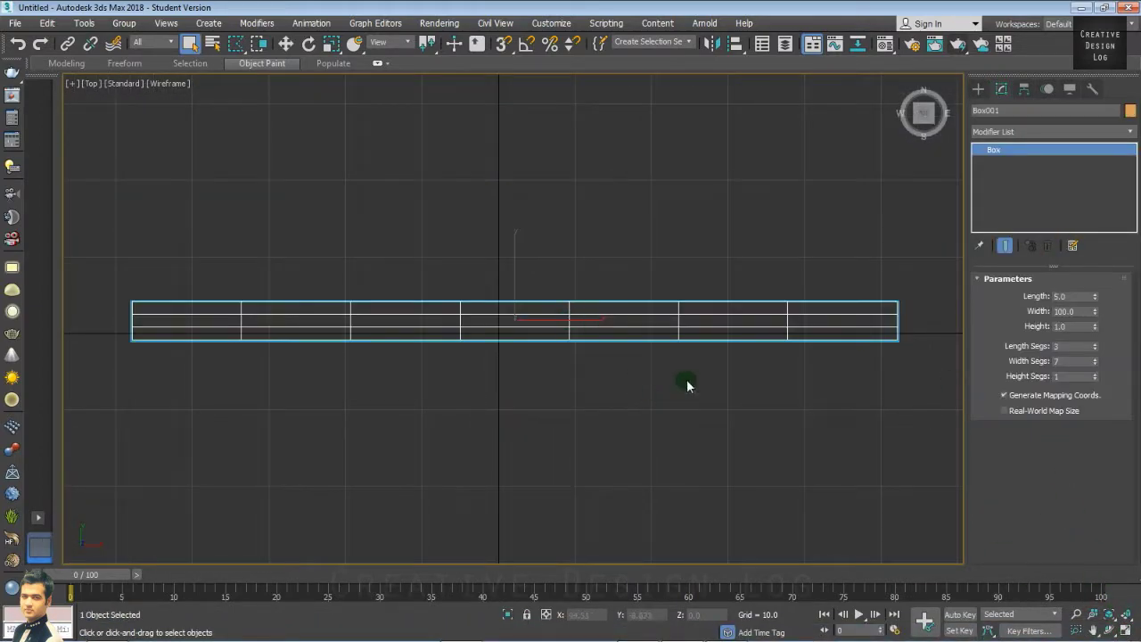
right_click(728, 328)
mouse_move(749, 469)
left_click(926, 478)
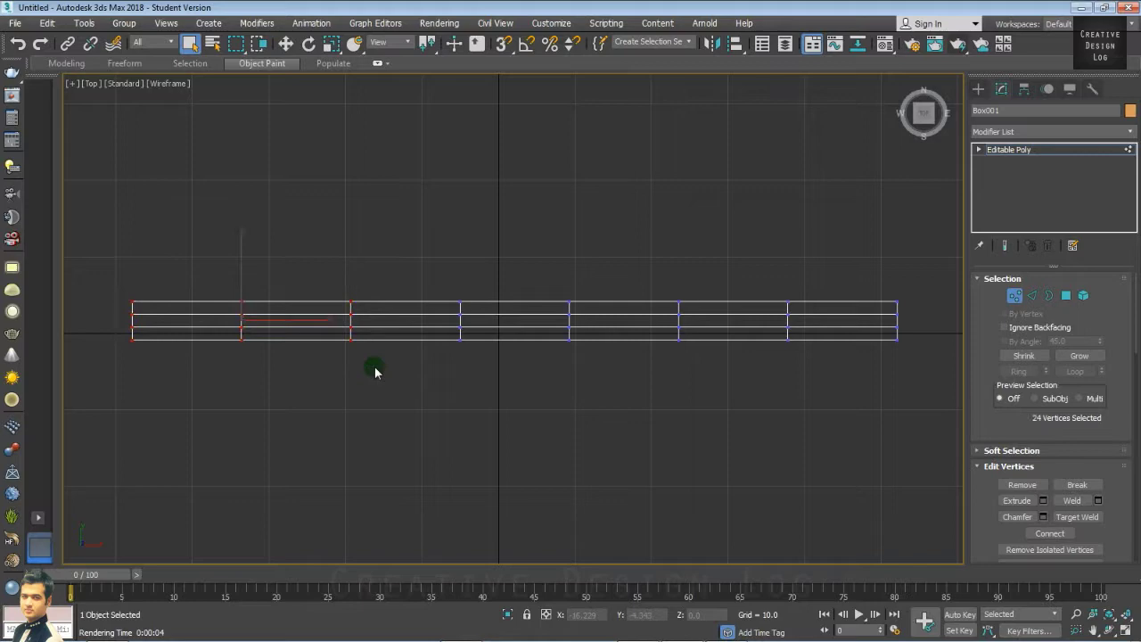
Step: Scale the first three vertex columns up along Y to form the fork's wide head
key("r")
left_click_drag(242, 244, 242, 137)
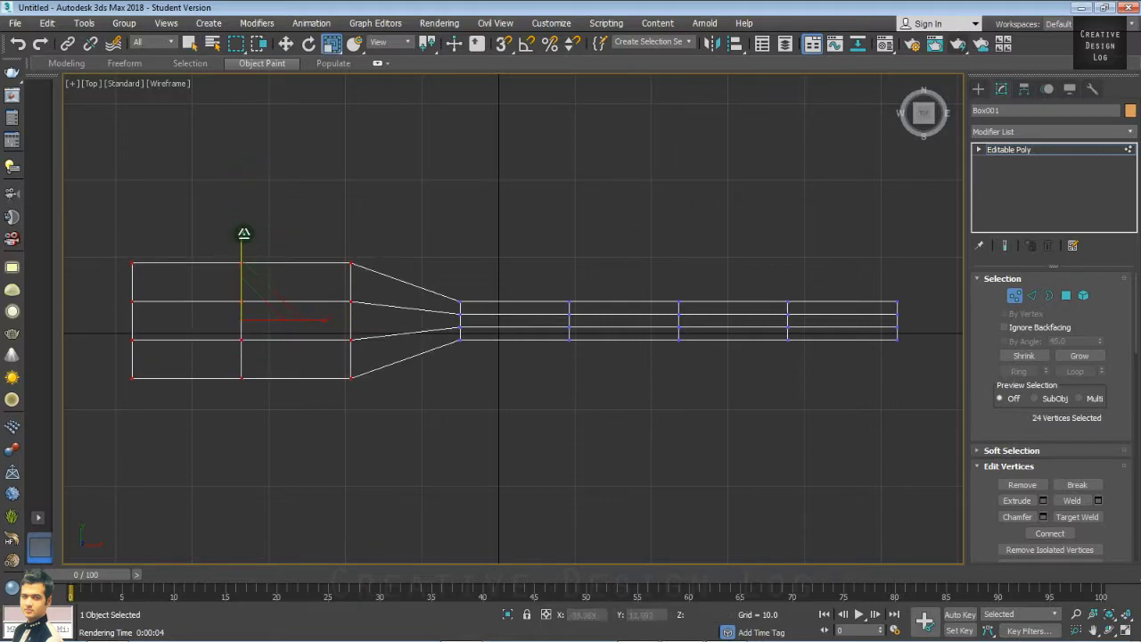
left_click_drag(243, 233, 247, 222)
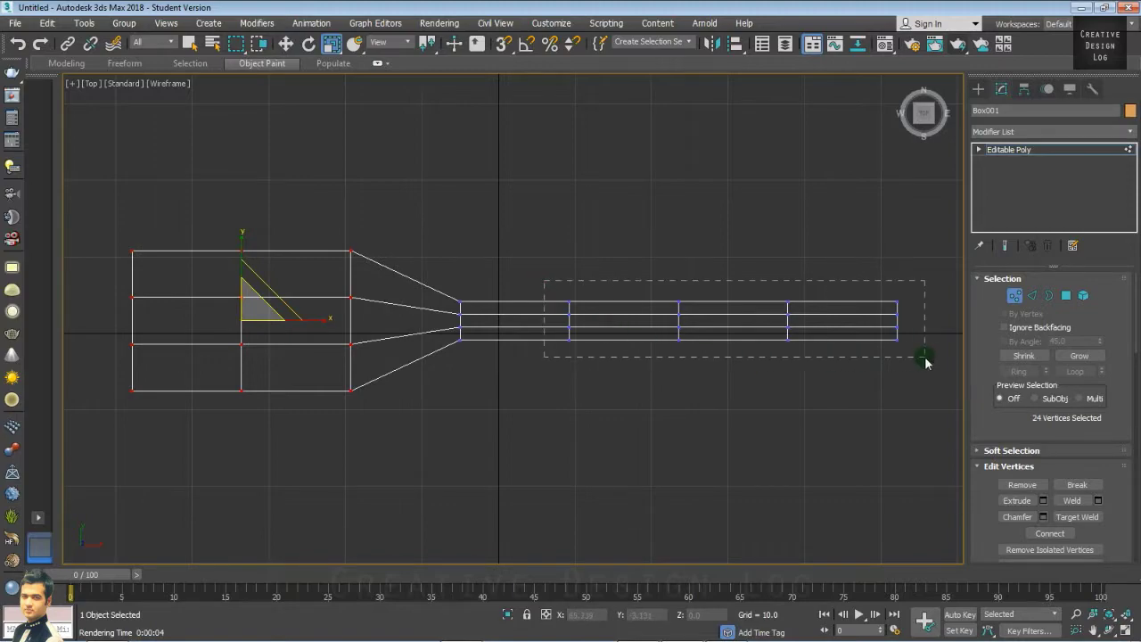
Step: Scale the handle's vertex columns up along Y in progressively smaller groups so it widens toward its free end
left_click_drag(925, 359, 925, 359)
left_click_drag(733, 245, 733, 227)
left_click_drag(655, 278, 907, 353)
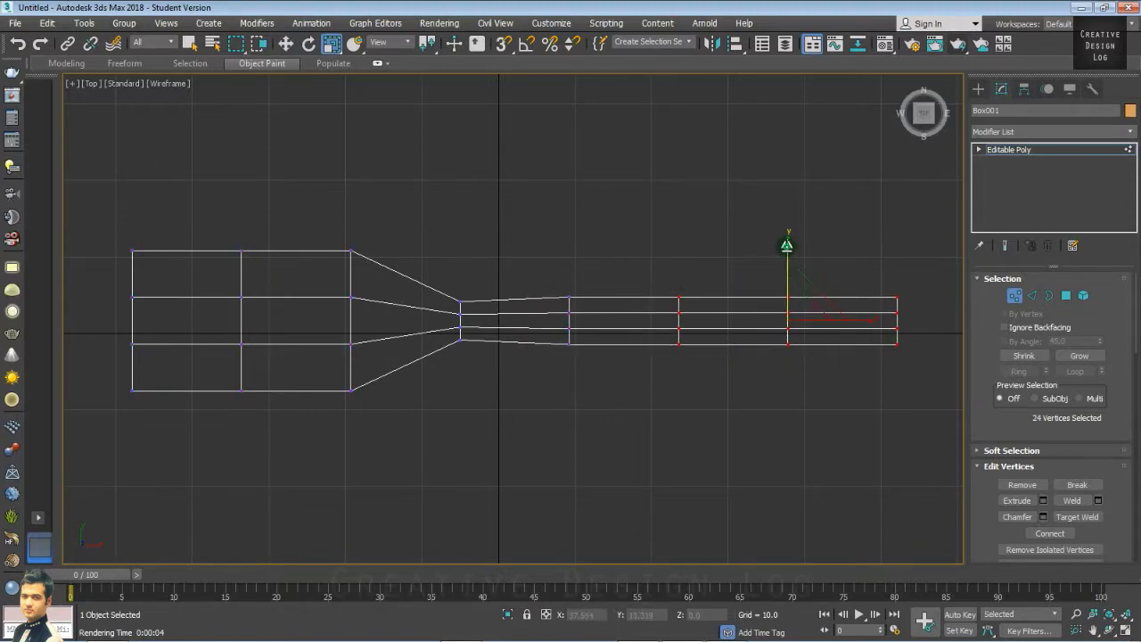
left_click_drag(786, 246, 912, 375)
left_click_drag(845, 253, 845, 239)
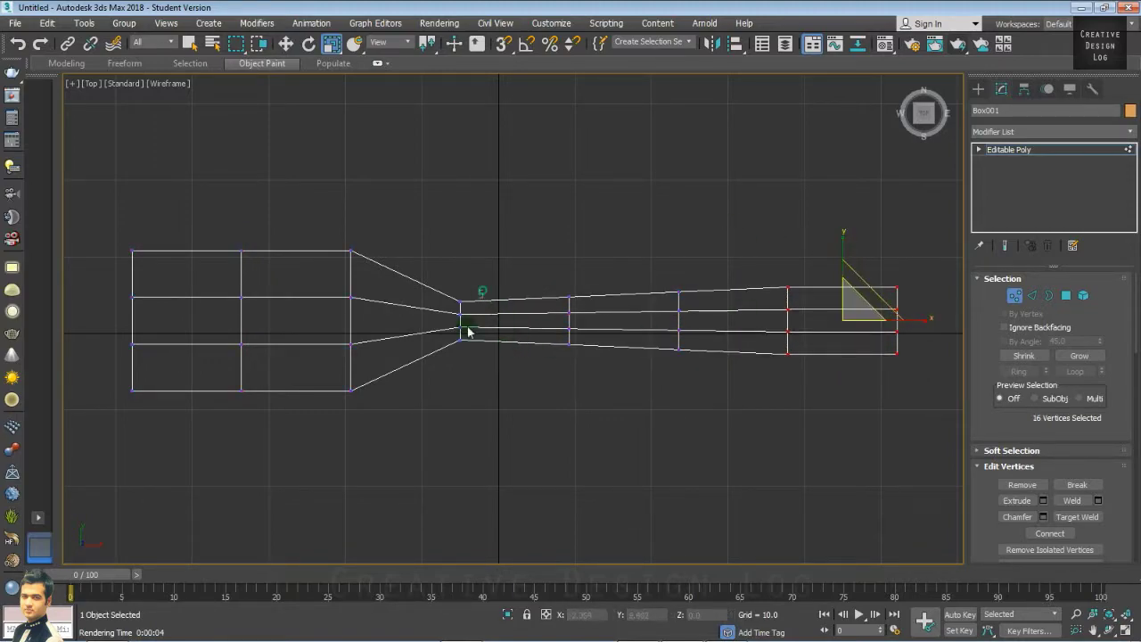
Step: Scale the neck's vertex column down along Y, and slightly narrow the whole handle including the neck
left_click_drag(467, 331, 447, 355)
left_click_drag(461, 246, 461, 255)
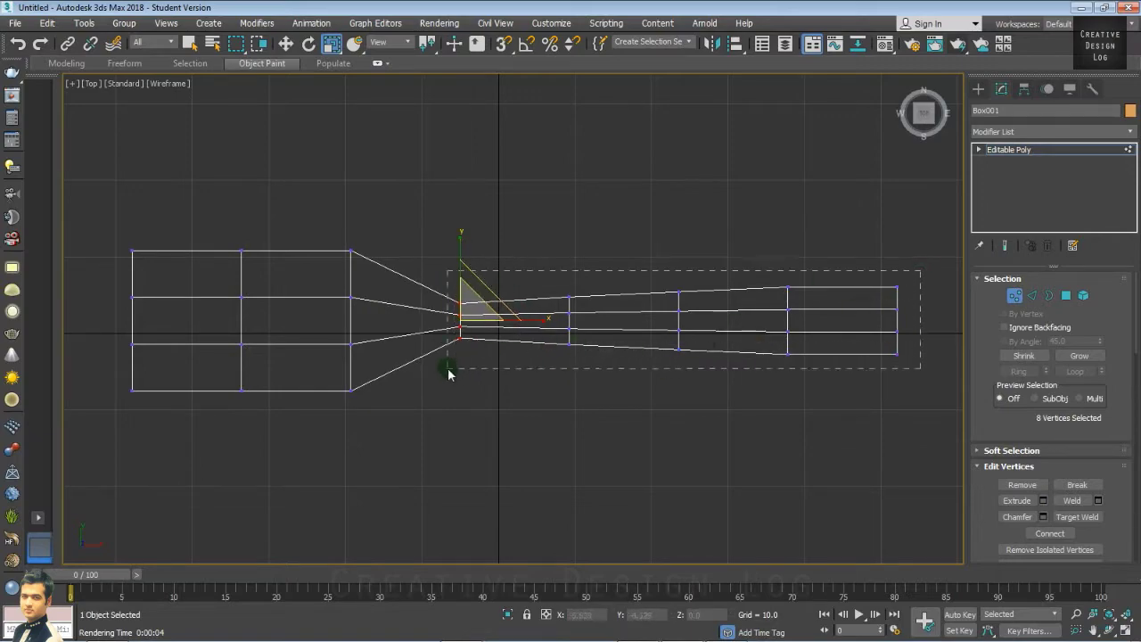
left_click_drag(447, 369, 447, 369)
left_click_drag(679, 254, 678, 263)
Step: Move the middle vertices of the handle tip outward and shift the head's second vertex column toward the neck
left_click_drag(903, 302, 885, 347)
key("w")
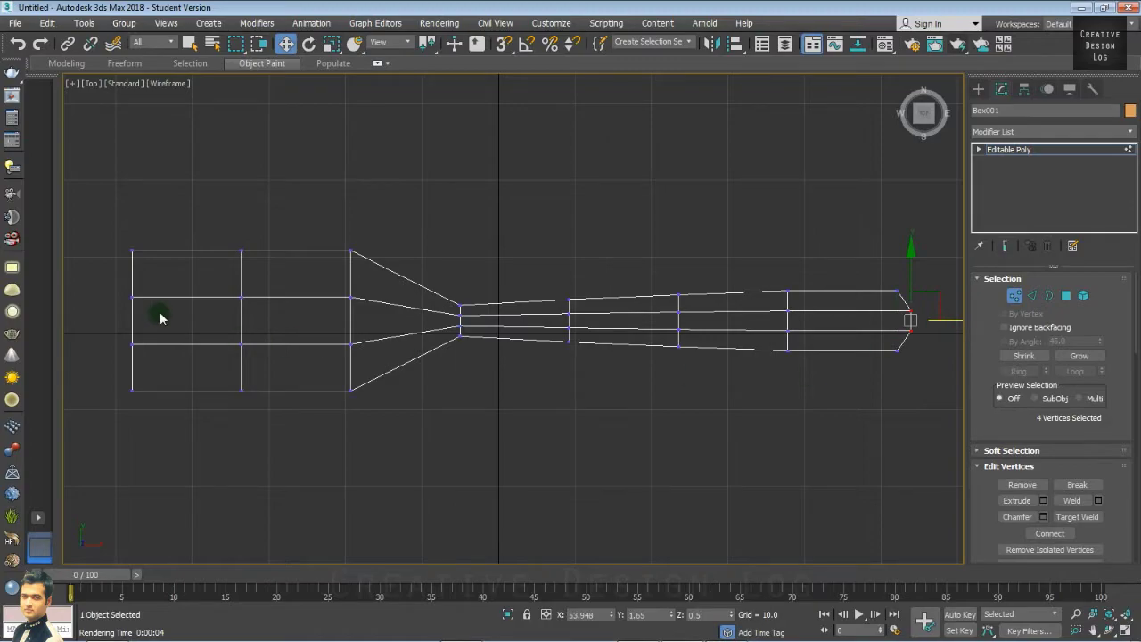
left_click_drag(272, 410, 272, 408)
left_click_drag(300, 320, 363, 321)
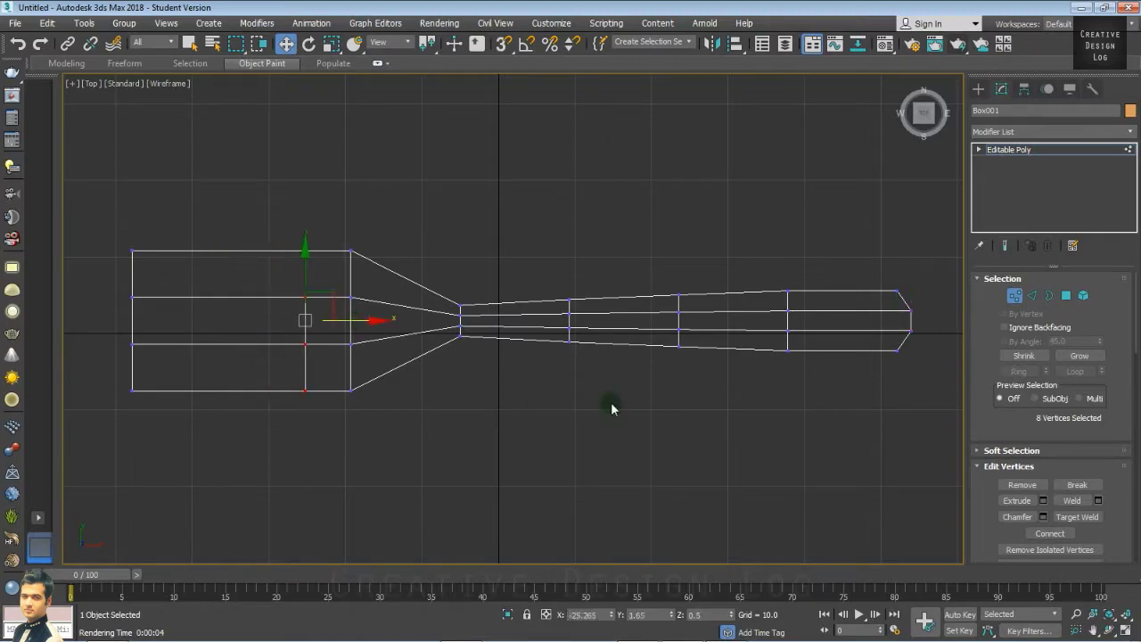
key("shift+q")
left_click(944, 38)
Step: Connect the crosswise edges in each of the head's three strips to split every strip lengthwise
key("q")
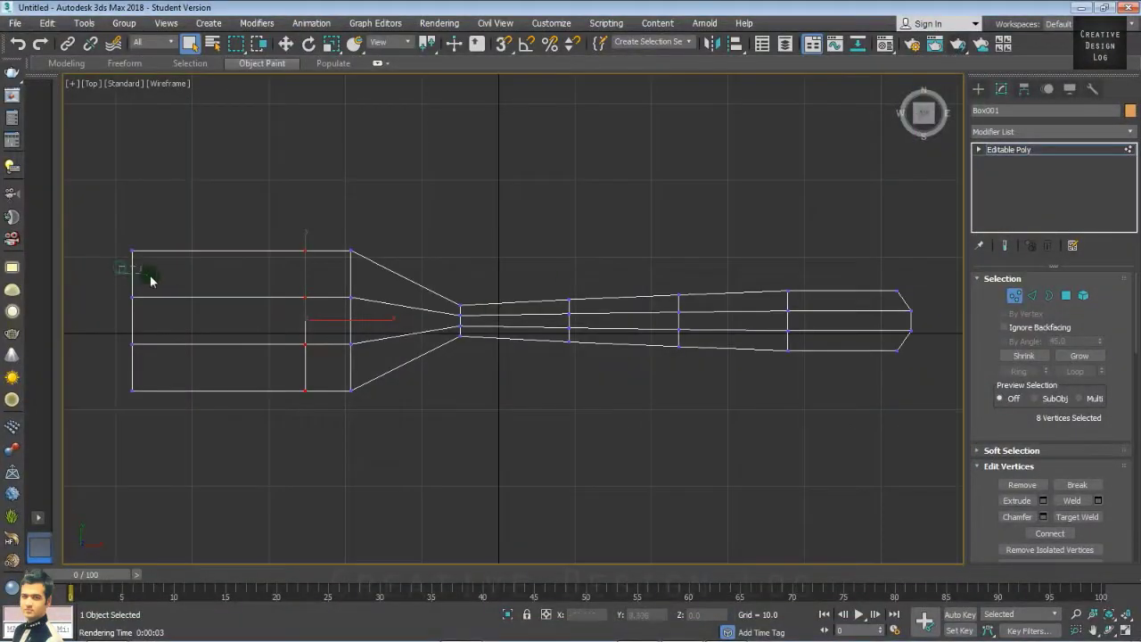
key("2")
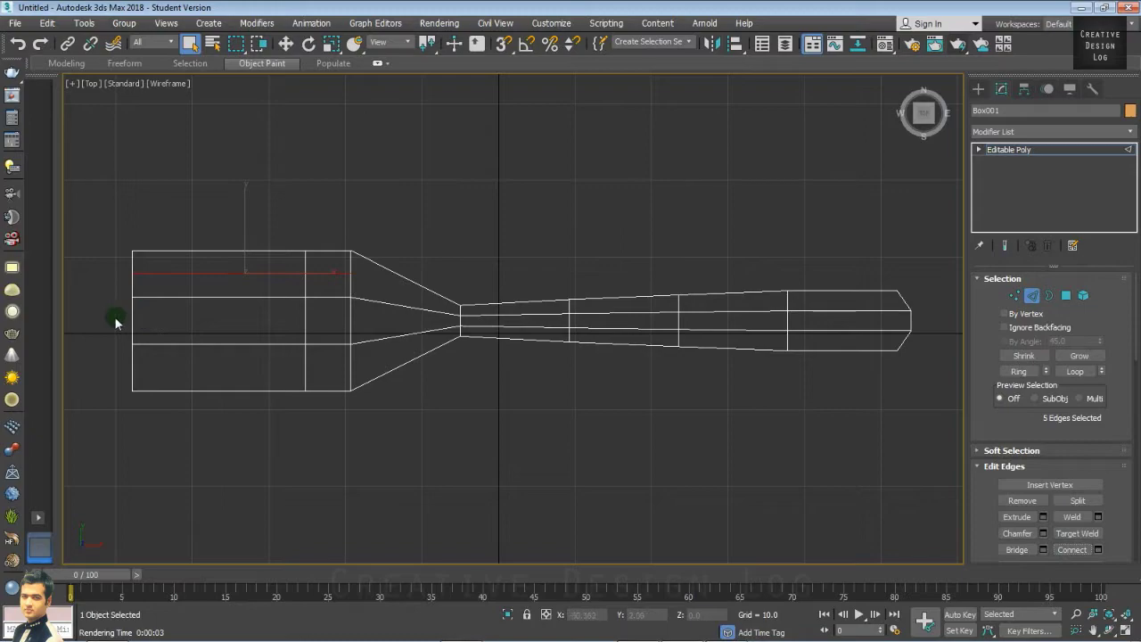
left_click_drag(114, 316, 357, 332)
left_click(1064, 548)
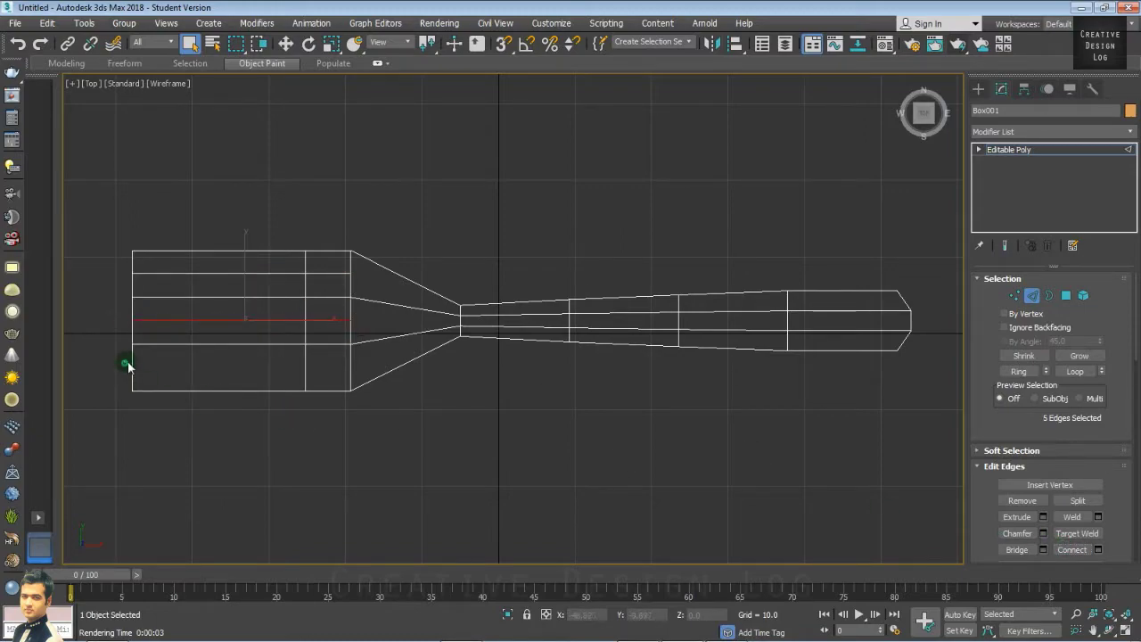
left_click_drag(123, 362, 359, 367)
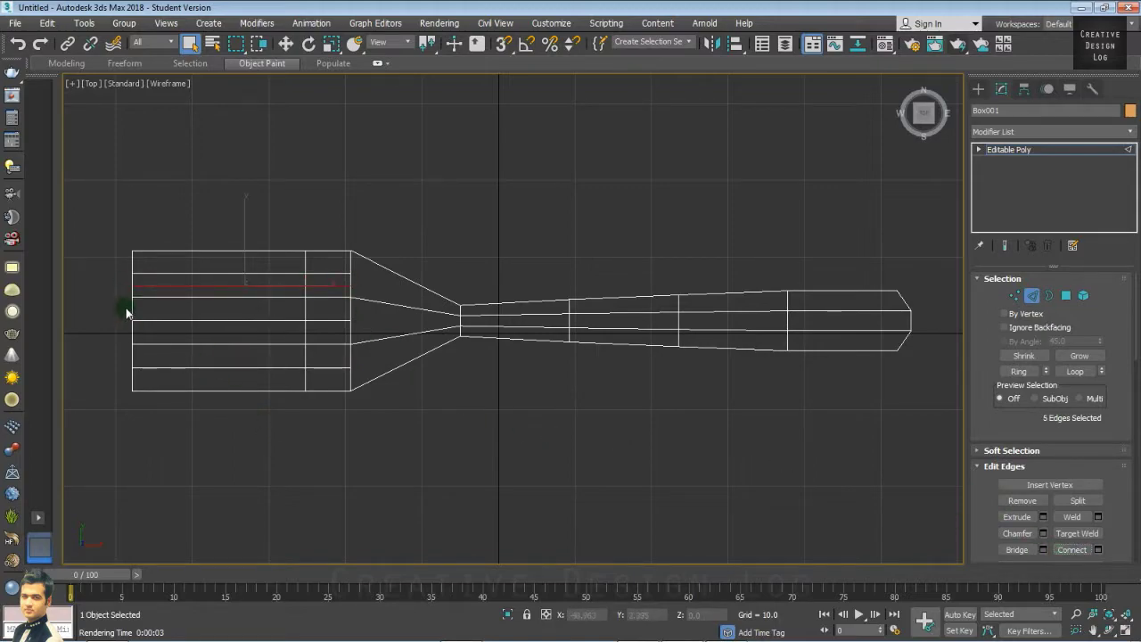
Step: Connect the crosswise edges in the head's inner strips to add further lengthwise divisions for the tines and gaps
left_click_drag(127, 312, 226, 323)
left_click_drag(354, 310, 357, 334)
left_click(1056, 547)
left_click(1057, 547)
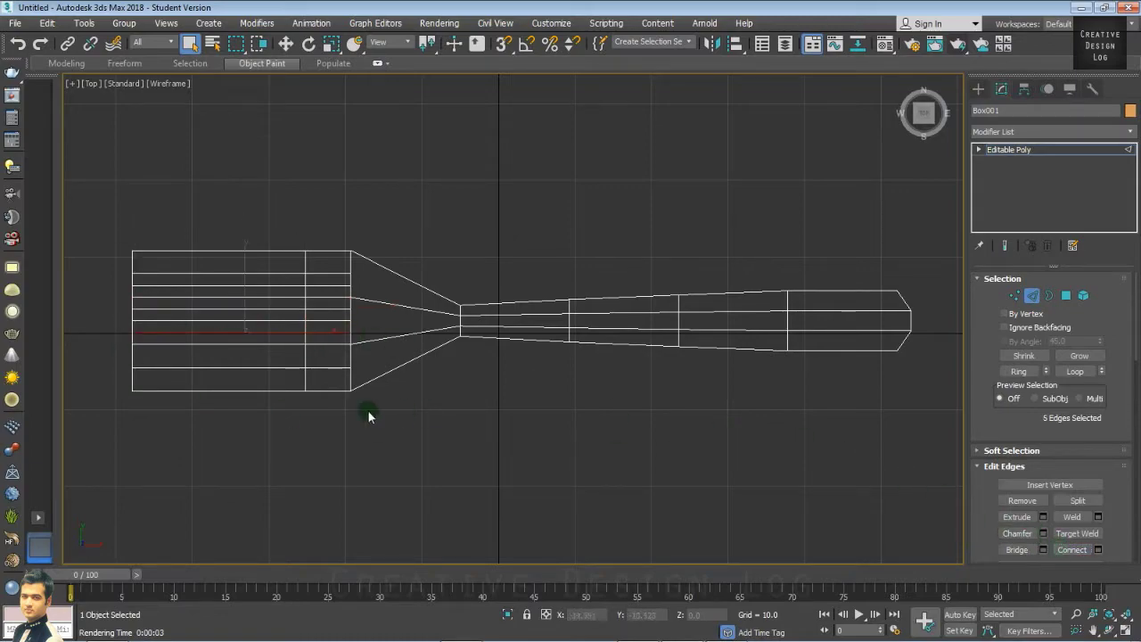
left_click_drag(130, 354, 354, 356)
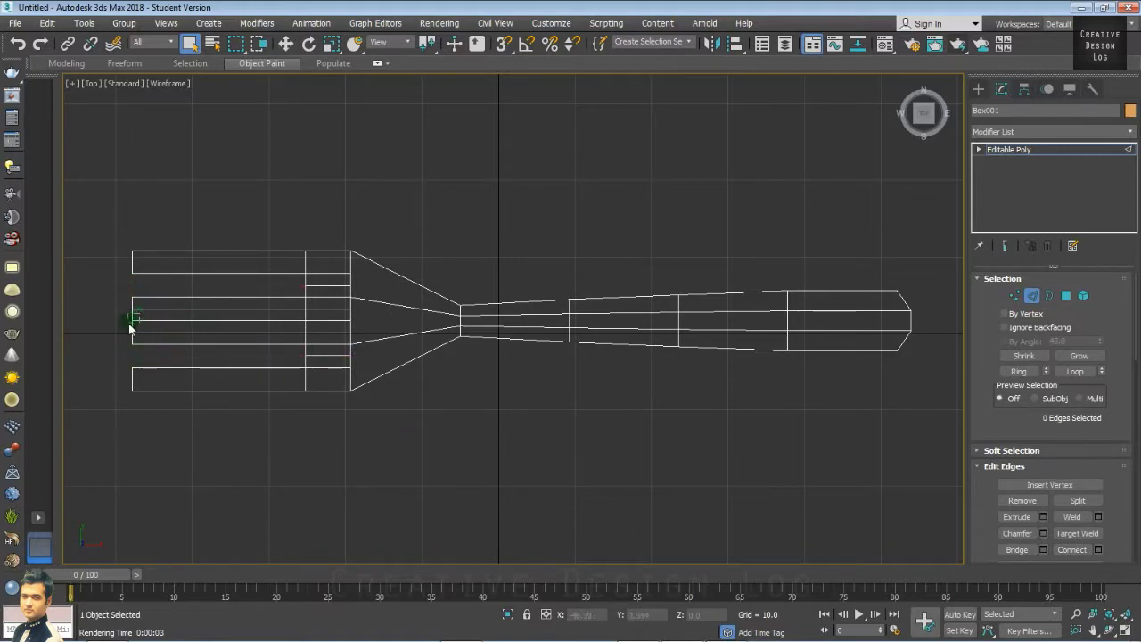
Step: Delete the end edges of the central strips to open the gap between the two inner tines
left_click_drag(139, 312, 129, 328)
key("Delete")
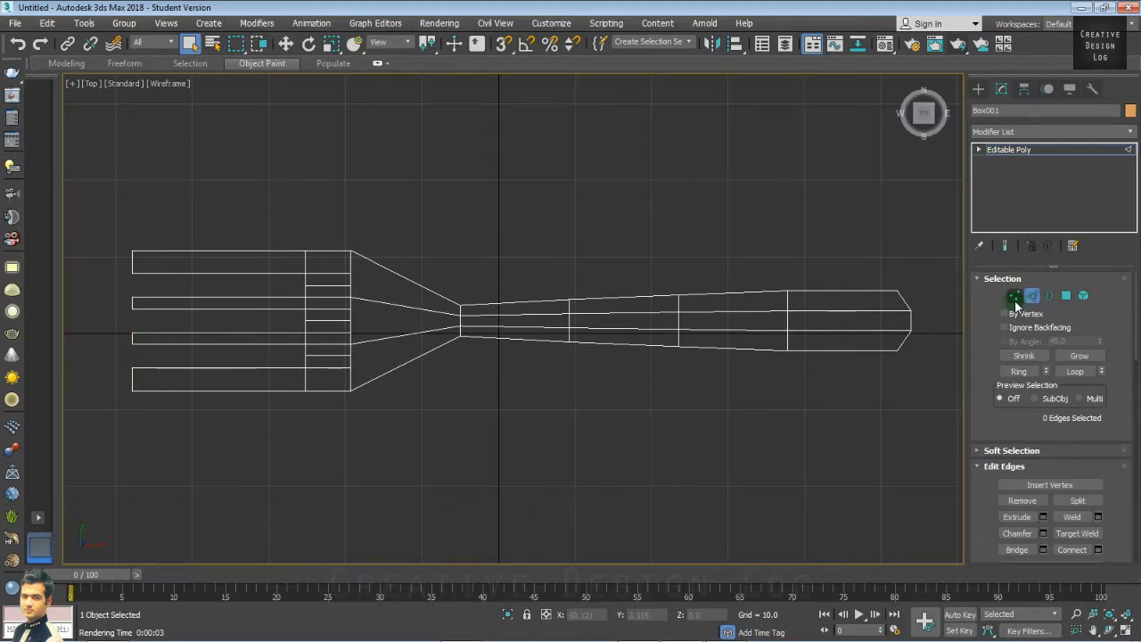
Step: Scale the vertices of the two inner tines along Y to about 174% and 166% to widen them
left_click(1013, 297)
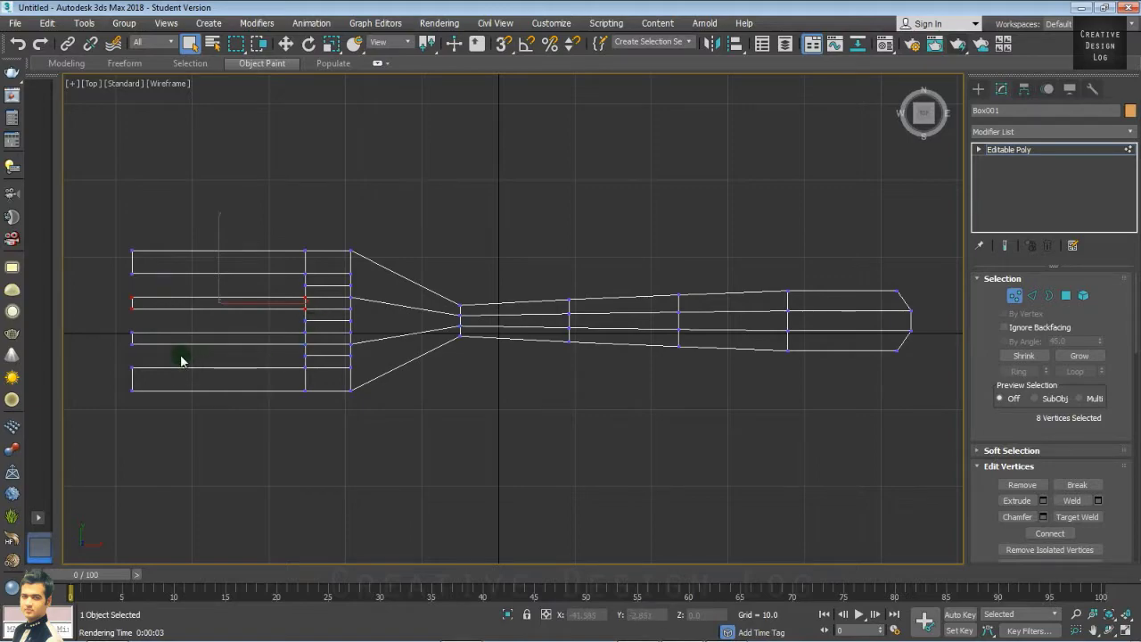
key("r")
left_click_drag(218, 221, 223, 191)
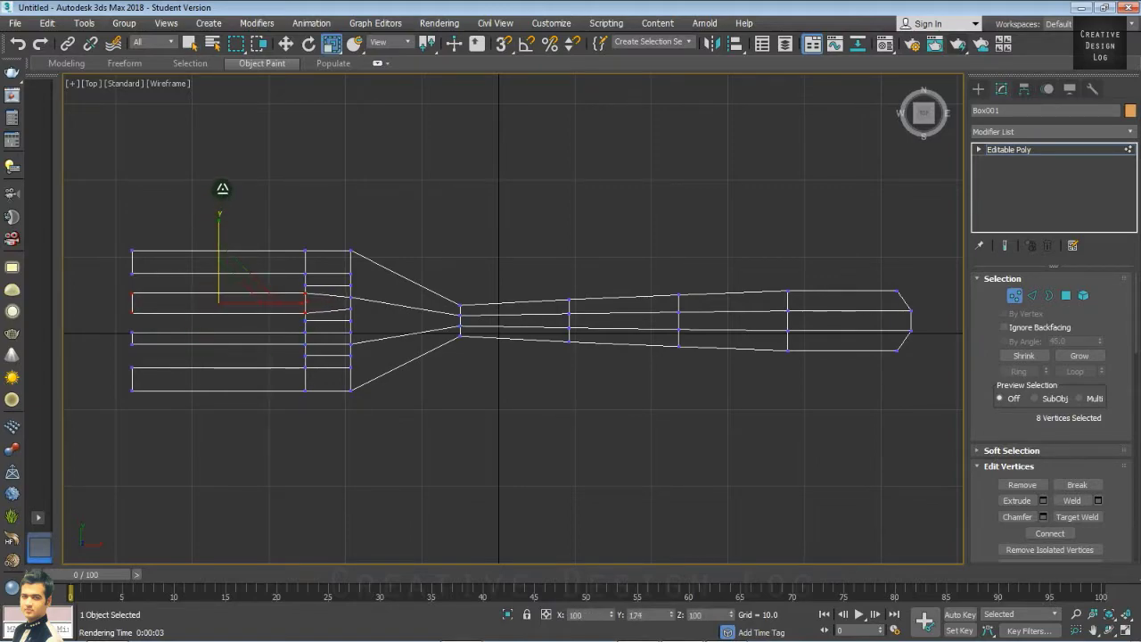
left_click_drag(298, 354, 300, 352)
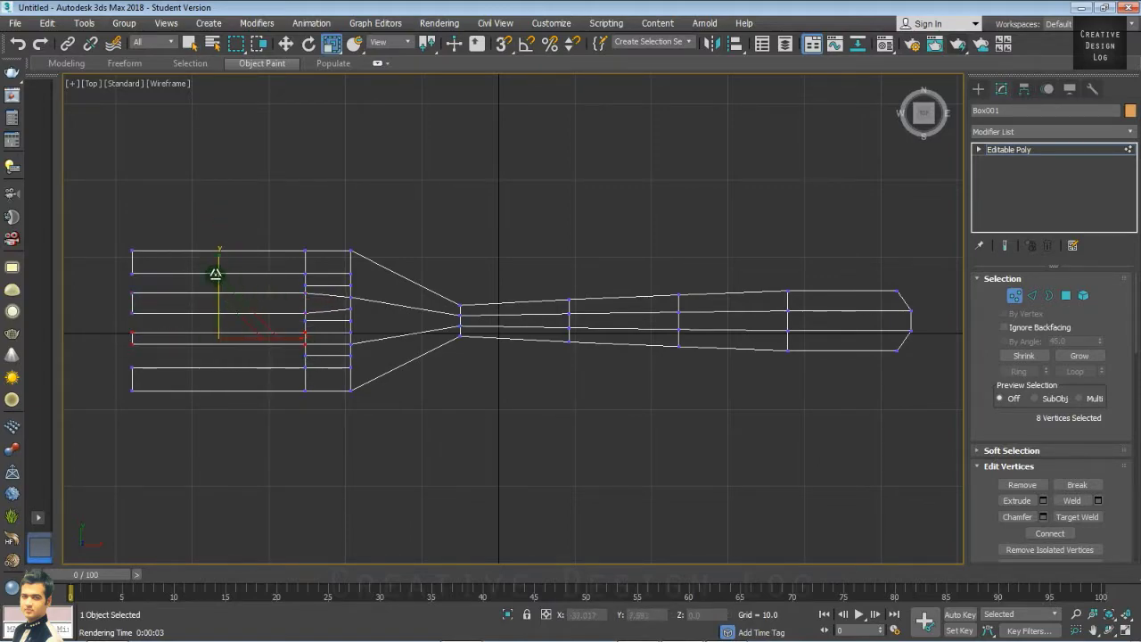
left_click_drag(214, 274, 221, 239)
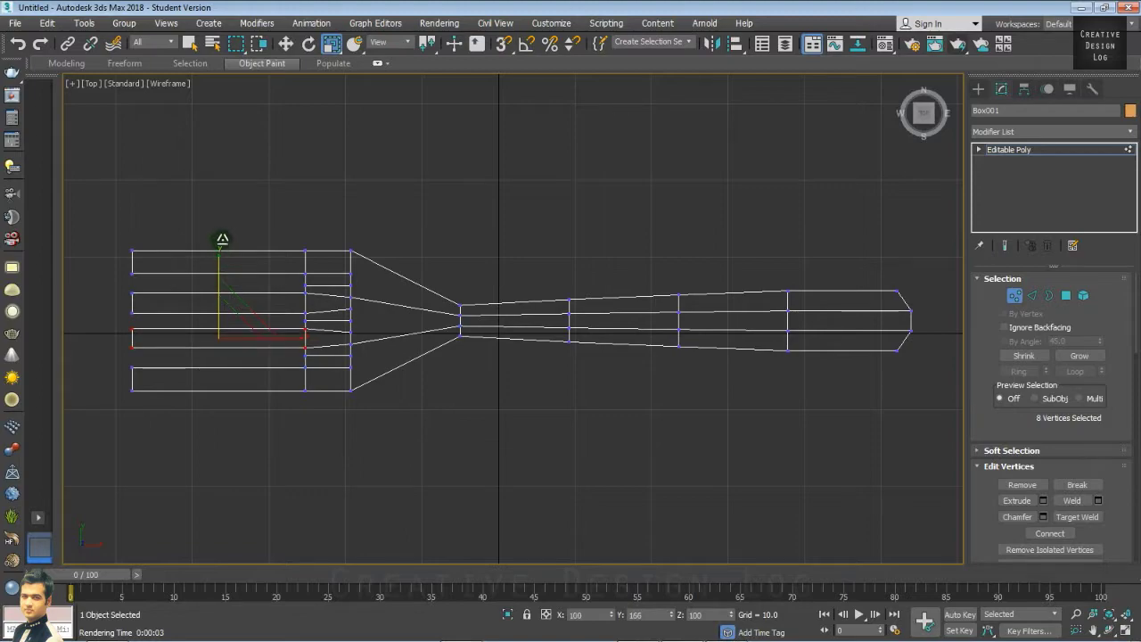
Step: Move the vertex column at the rear of the fork's head along X toward the neck
key("q")
left_click_drag(335, 230, 378, 431)
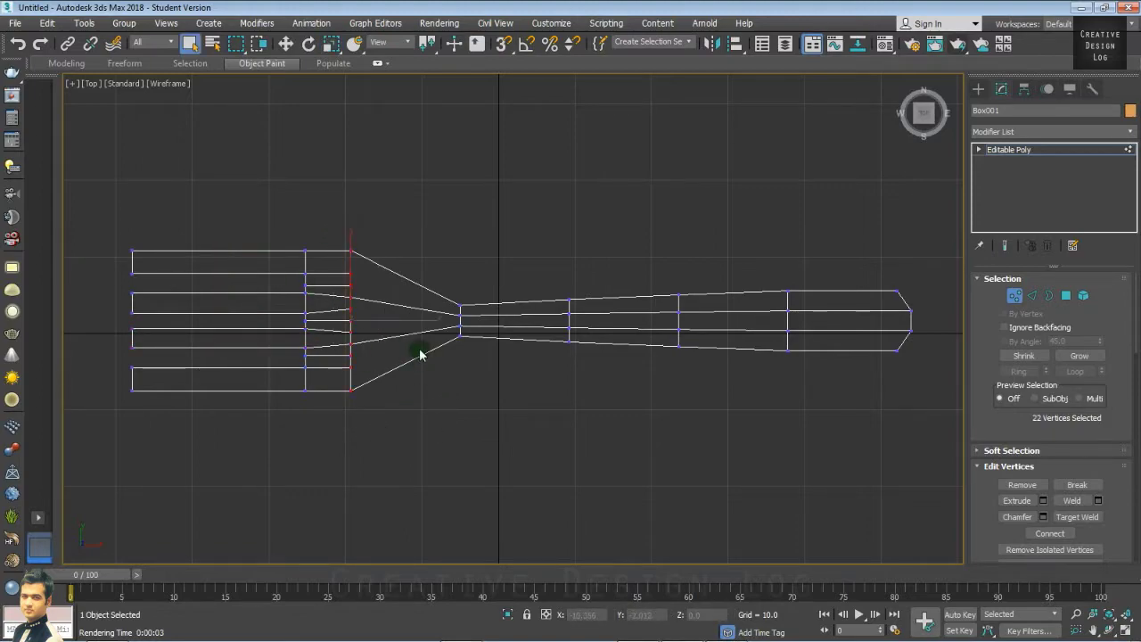
key("w")
left_click_drag(413, 320, 458, 331)
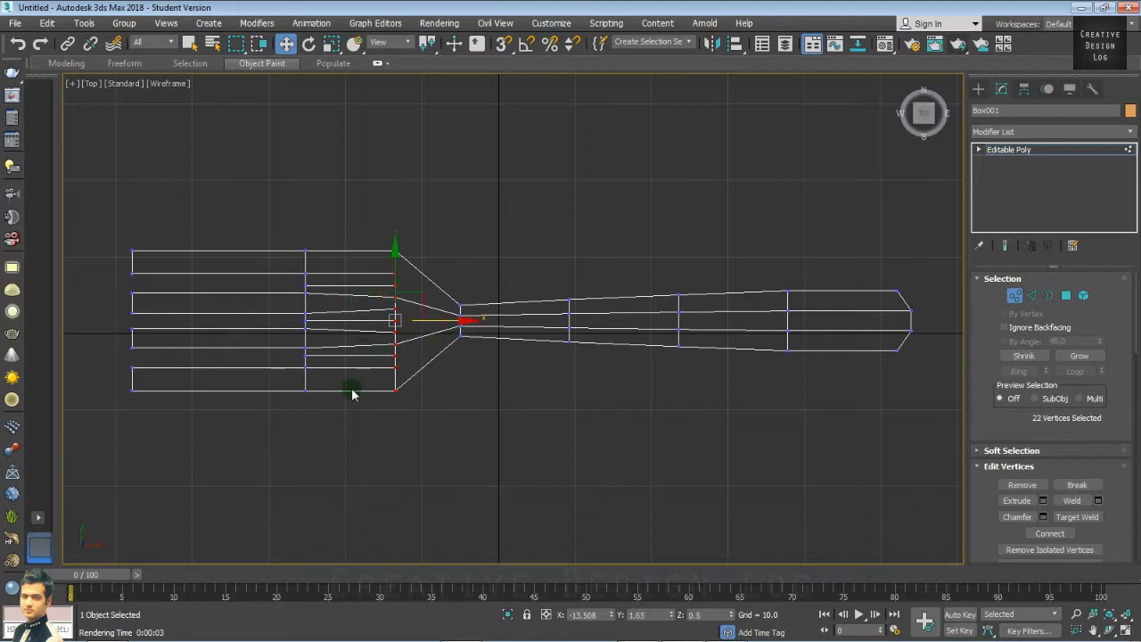
left_click(303, 230)
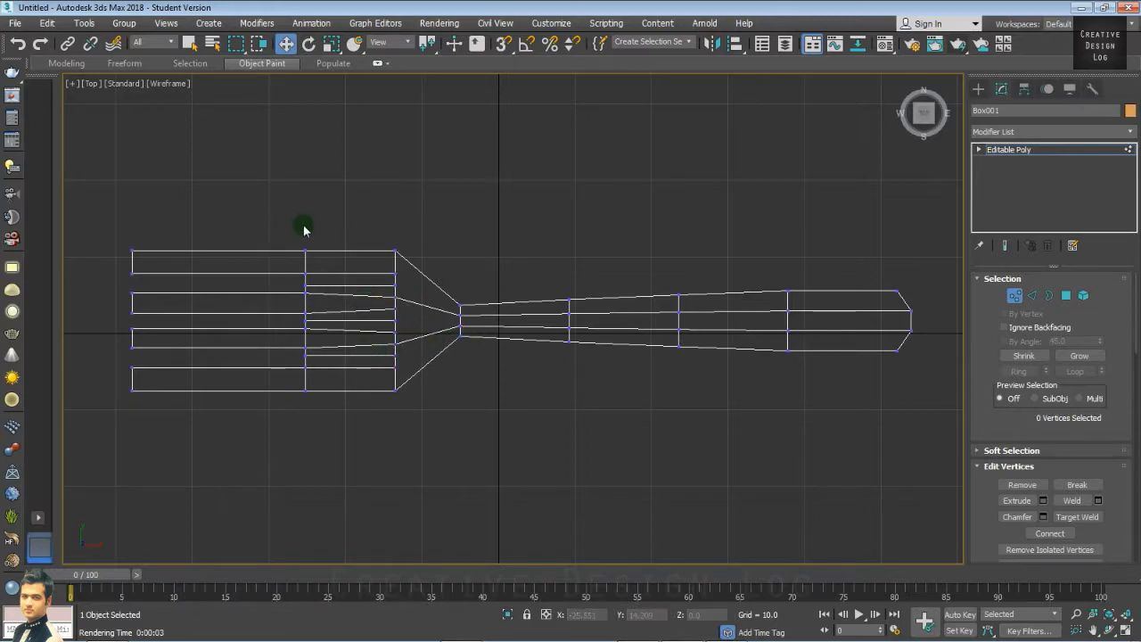
Step: Leave vertex editing and select the fork in a maximized Perspective view focused on its tines
left_click(1014, 151)
left_click(1125, 629)
left_click(855, 530)
left_click(1125, 629)
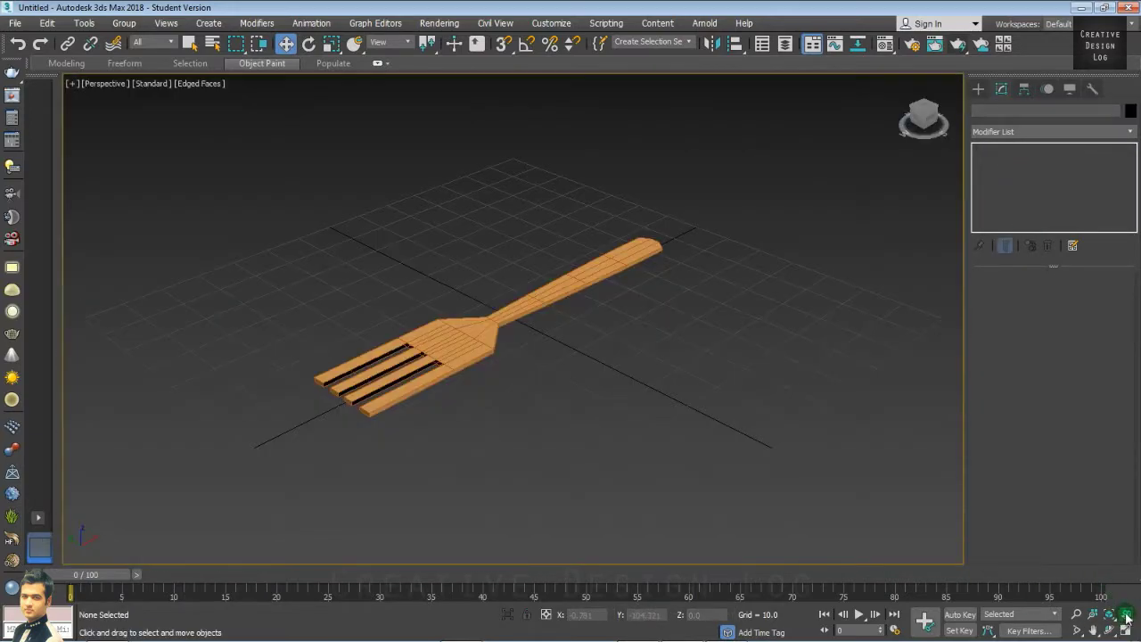
left_click(1126, 616)
left_click_drag(923, 116, 925, 150)
scroll(491, 405, "up", 6)
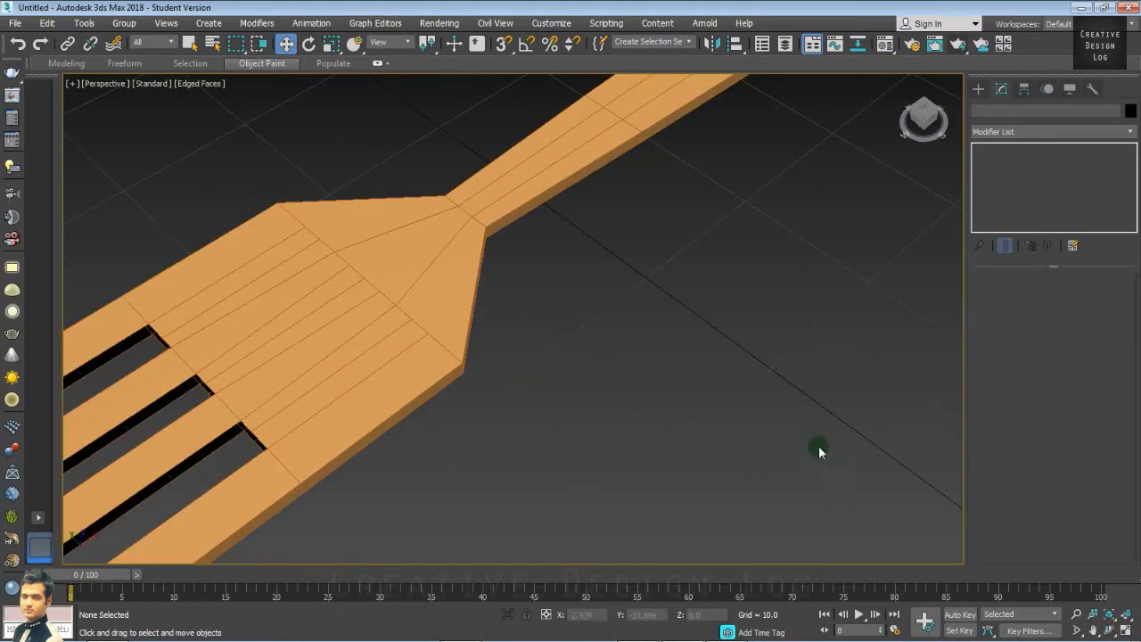
left_click(1093, 630)
left_click_drag(361, 413, 754, 285)
key("q")
left_click(823, 220)
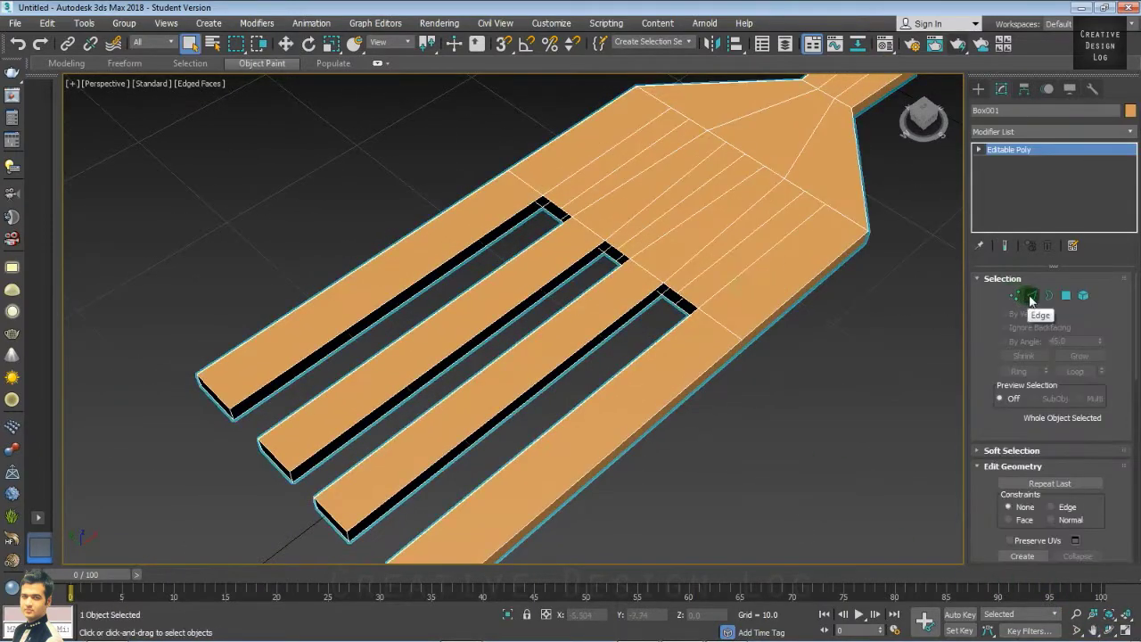
Step: Bridge the upper and lower edges along the open visible sides of three tines to close them
left_click(1031, 296)
left_click(395, 295)
left_click(402, 306, "ctrl")
left_click(1013, 551)
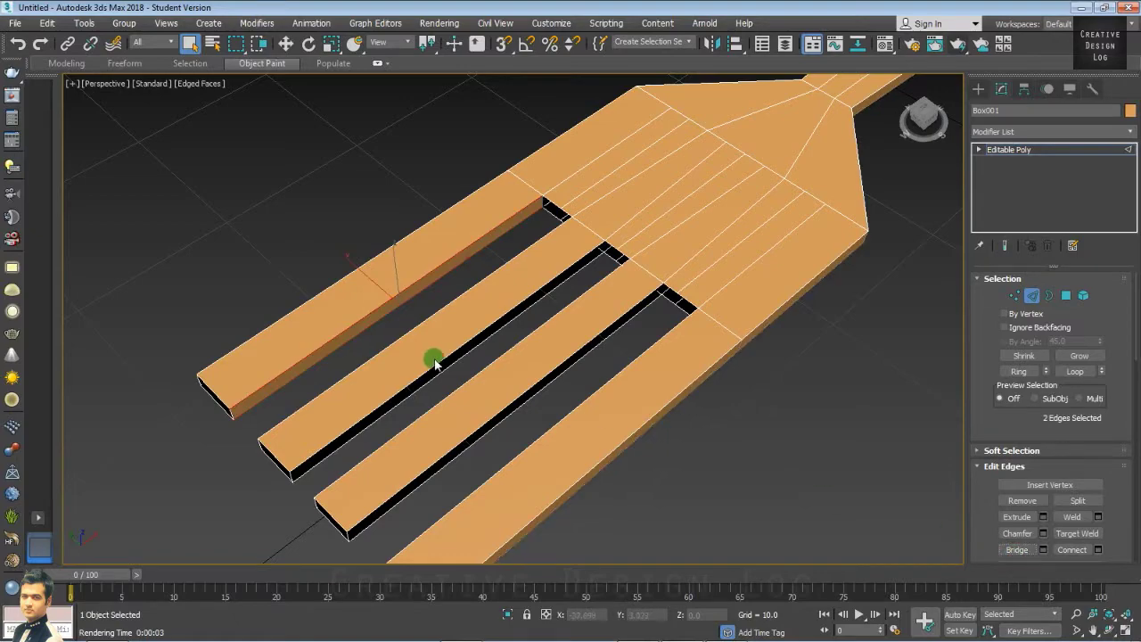
left_click(435, 364)
left_click(439, 374, "ctrl")
left_click(1013, 550)
left_click(537, 383)
left_click(540, 390, "ctrl")
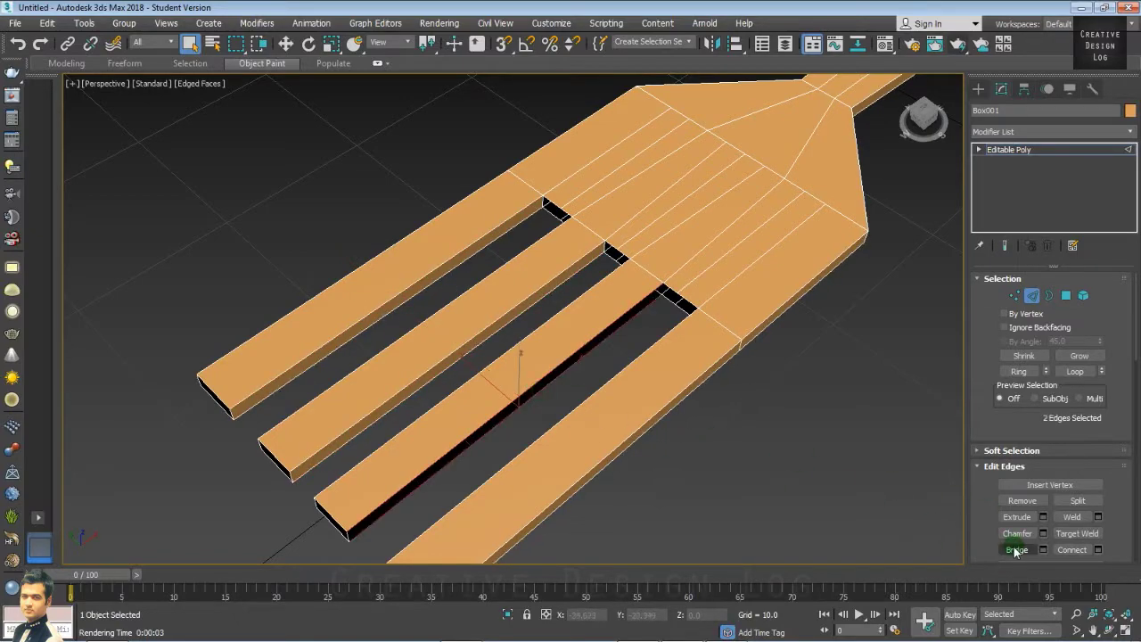
left_click(1015, 551)
Step: Bridge the upper and lower edges along the opposite, still open sides of the other three tine flanks
left_click_drag(923, 119, 949, 116)
left_click(625, 307)
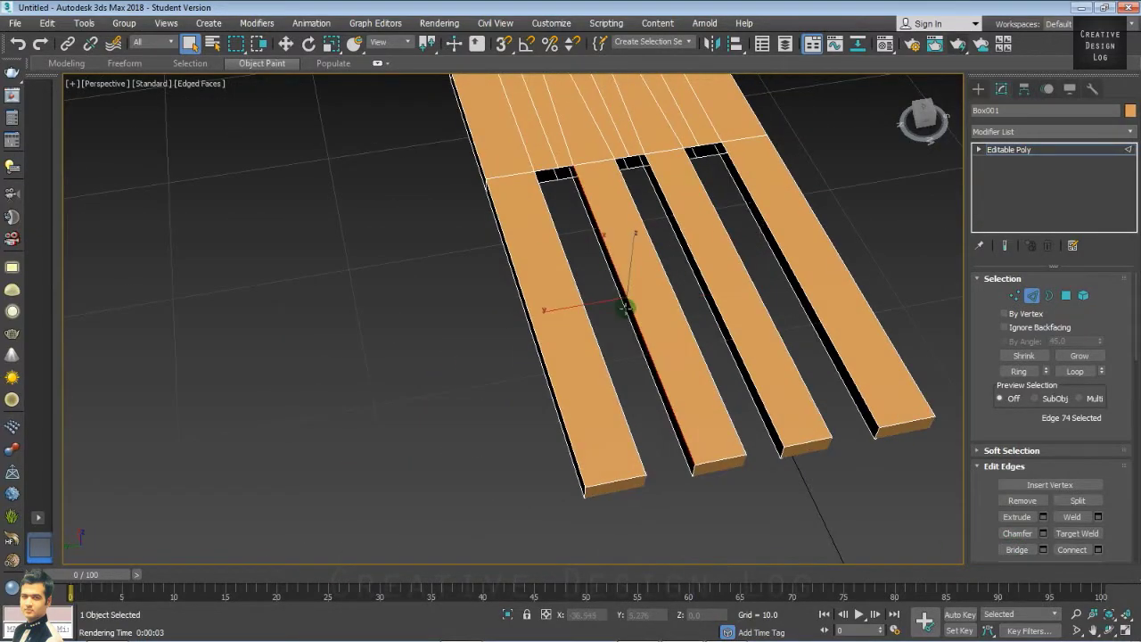
left_click(625, 312, "ctrl")
left_click(683, 241)
left_click(679, 244, "ctrl")
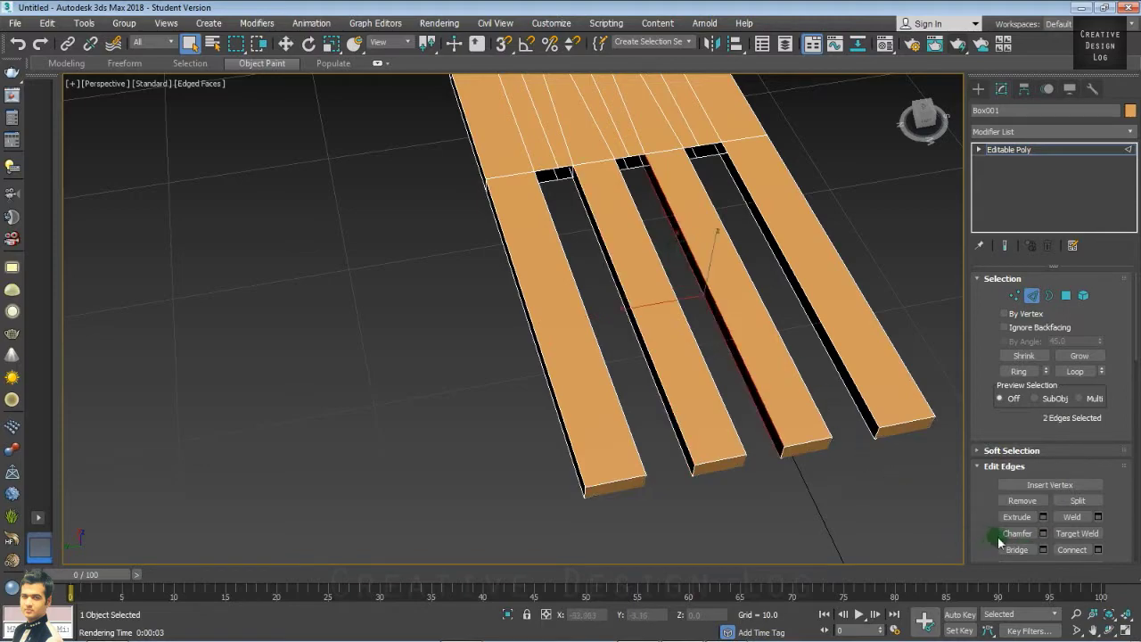
left_click(831, 332)
left_click(823, 342, "ctrl")
left_click(1012, 550)
Step: Bridge both pairs of upper and lower edges at the head end of the first gap between tines
left_click_drag(923, 116, 921, 111)
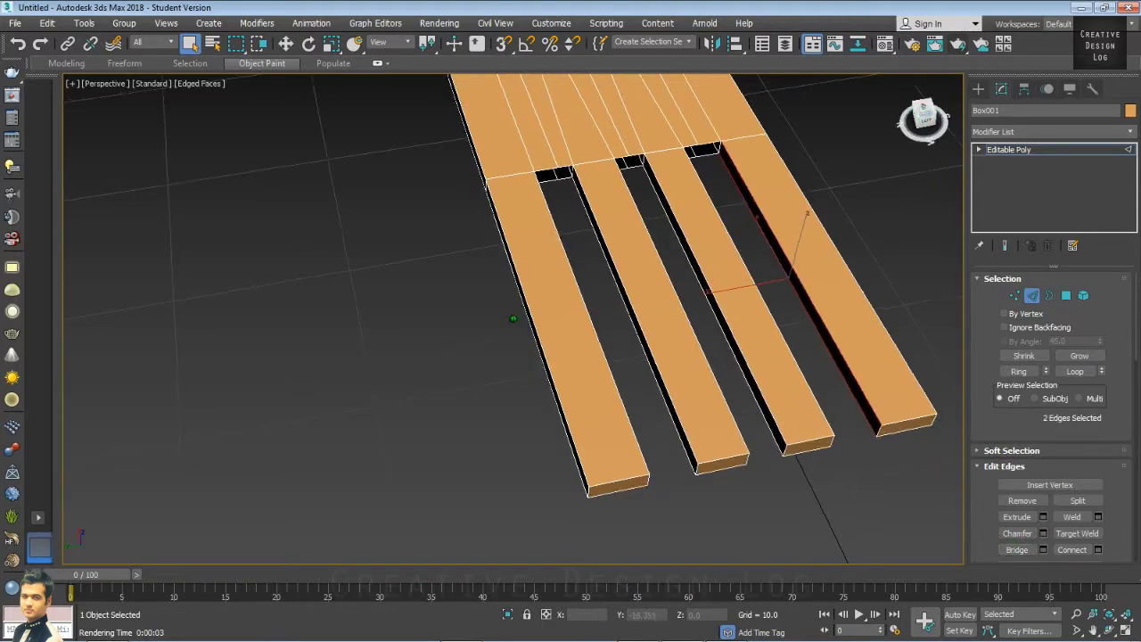
scroll(753, 247, "up", 5)
scroll(754, 247, "down", 5)
middle_click_drag(705, 148, 614, 183, "alt")
left_click(571, 174)
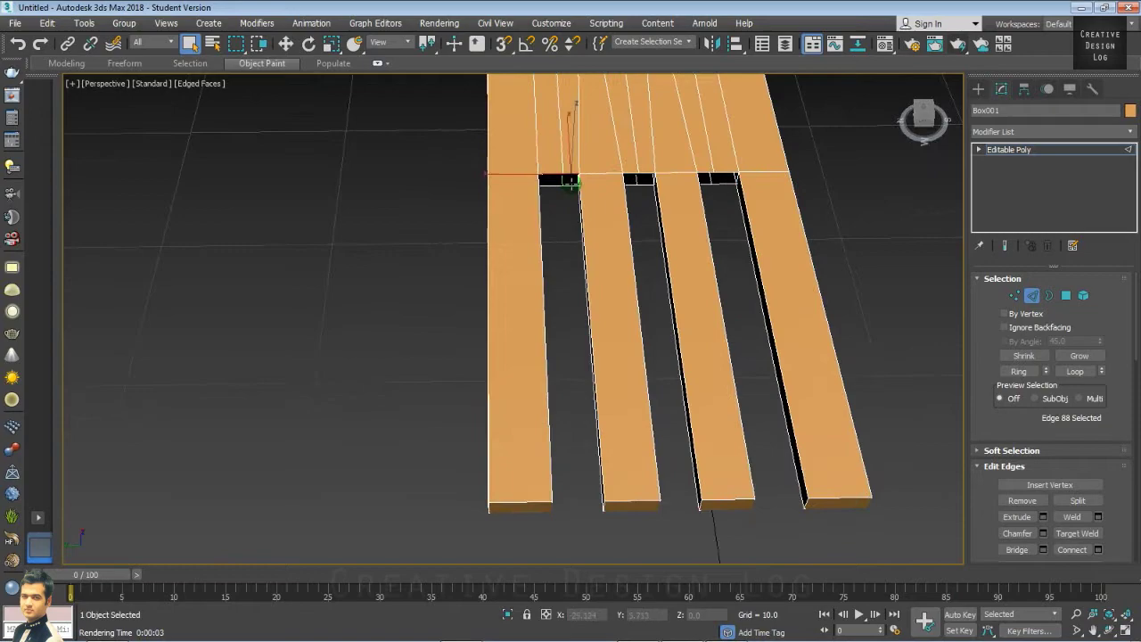
left_click(571, 185, "ctrl")
left_click(1004, 547)
left_click(553, 174)
left_click(552, 186, "ctrl")
left_click(1005, 550)
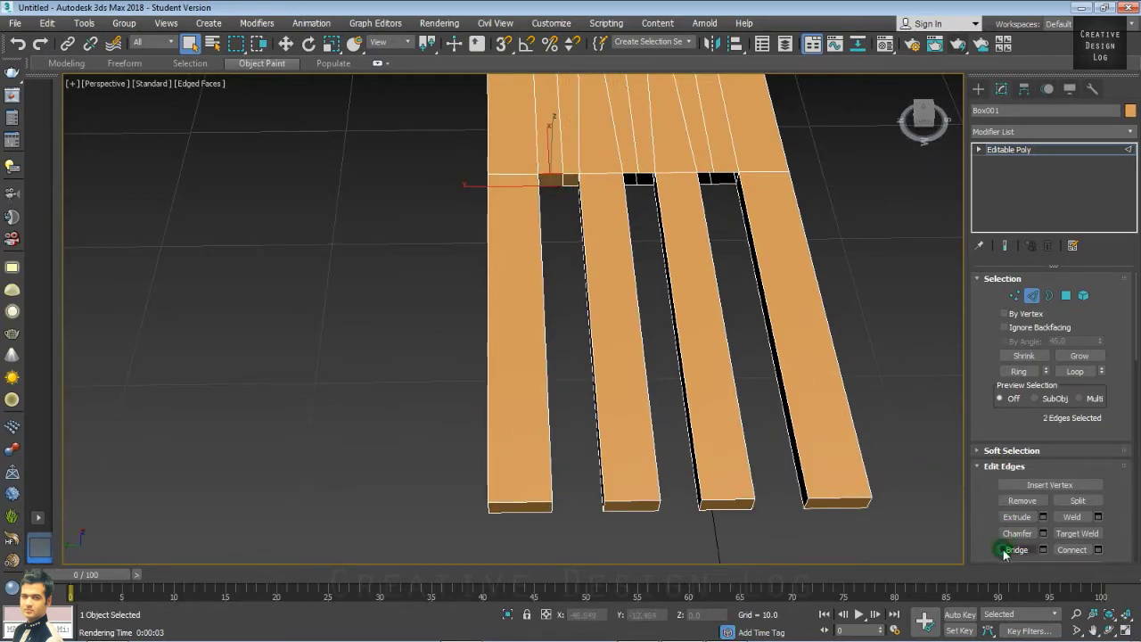
Step: Bridge the two open edge pairs at the head end of the middle gap between tines
left_click(647, 173)
left_click(647, 184, "ctrl")
left_click(1011, 548)
left_click(631, 174)
left_click(630, 184, "ctrl")
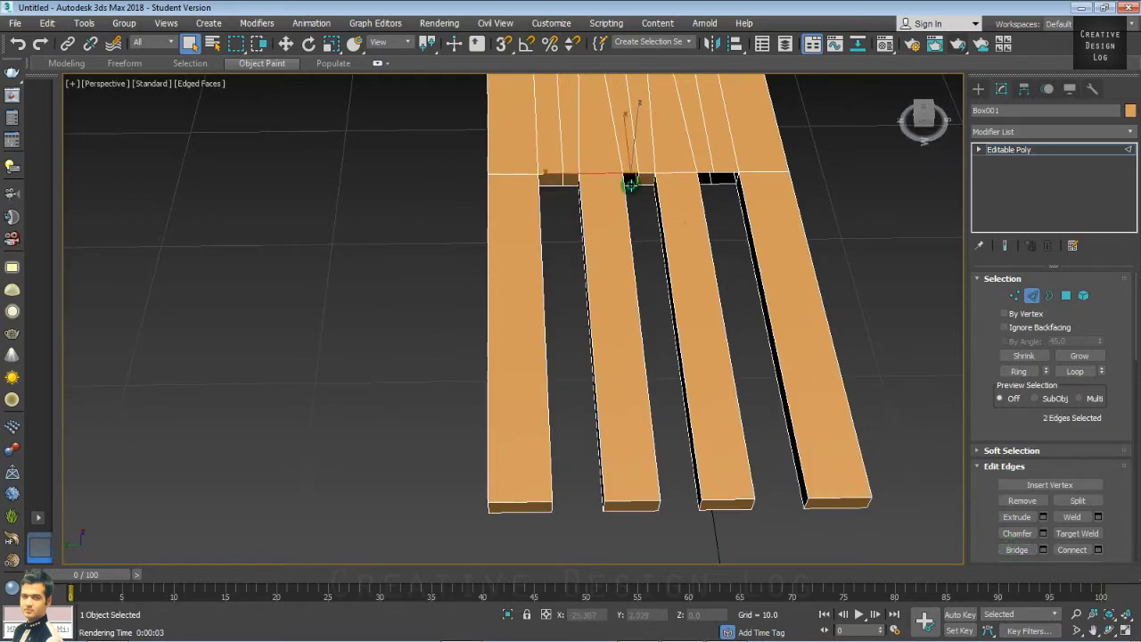
left_click(1020, 548)
Step: Bridge the two remaining open edge pairs at the head end of the third gap between tines
left_click(723, 174)
left_click(724, 185, "ctrl")
left_click(1016, 549)
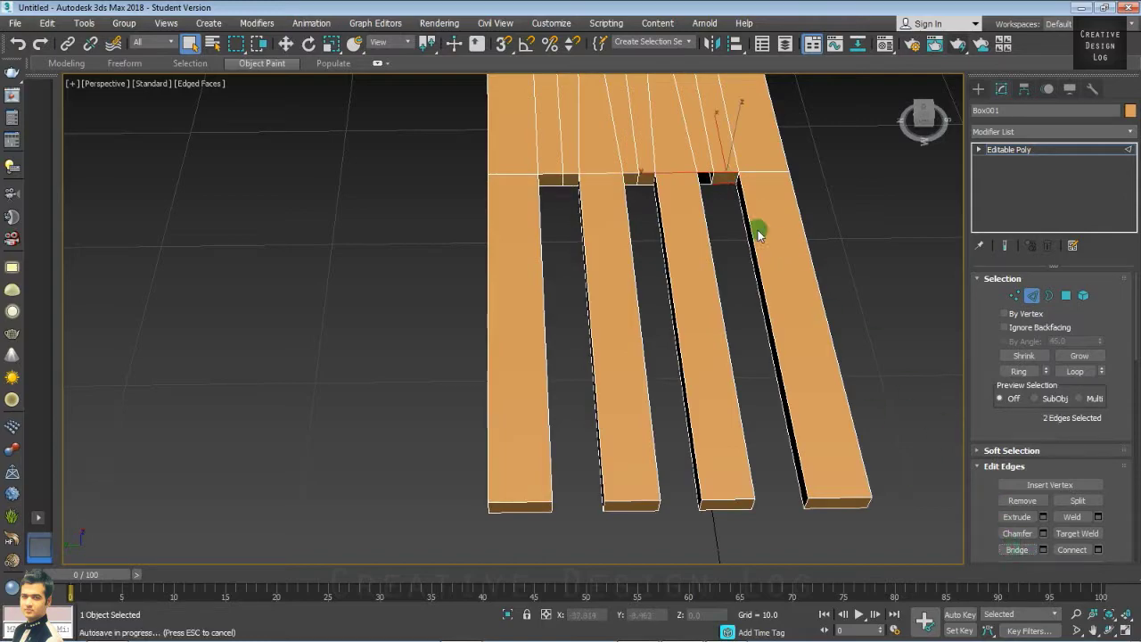
left_click(706, 174)
left_click(706, 184, "ctrl")
left_click(1016, 548)
Step: Leave edge editing and frame the whole fork in a maximized Front view
left_click_drag(924, 118, 902, 128)
scroll(829, 277, "down", 5)
left_click(923, 127)
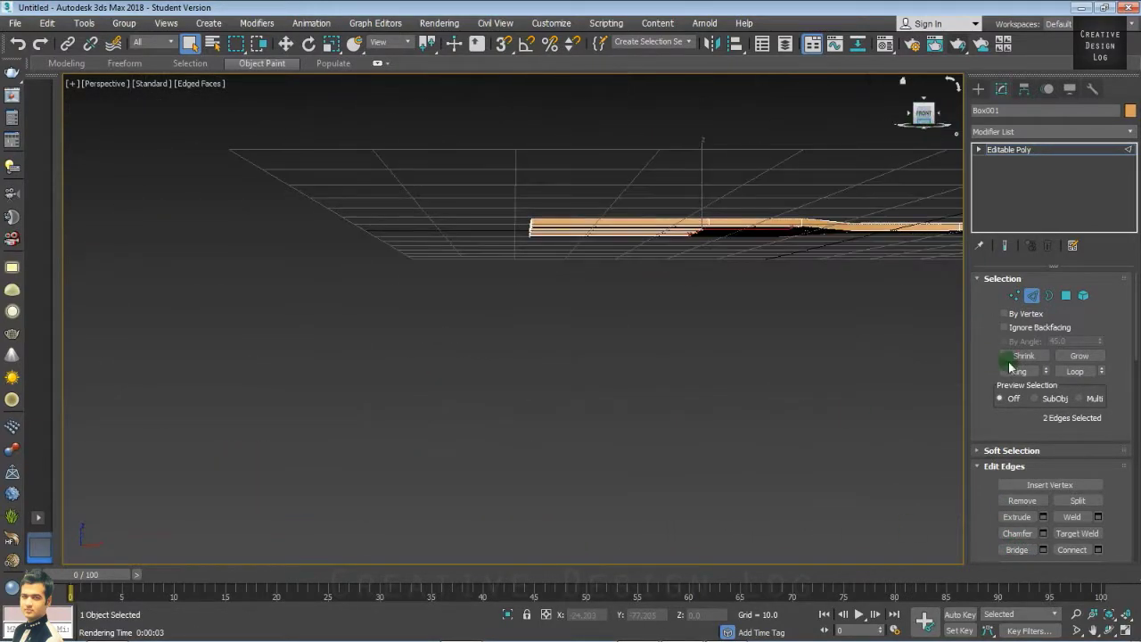
left_click(1093, 631)
left_click_drag(677, 279, 434, 336)
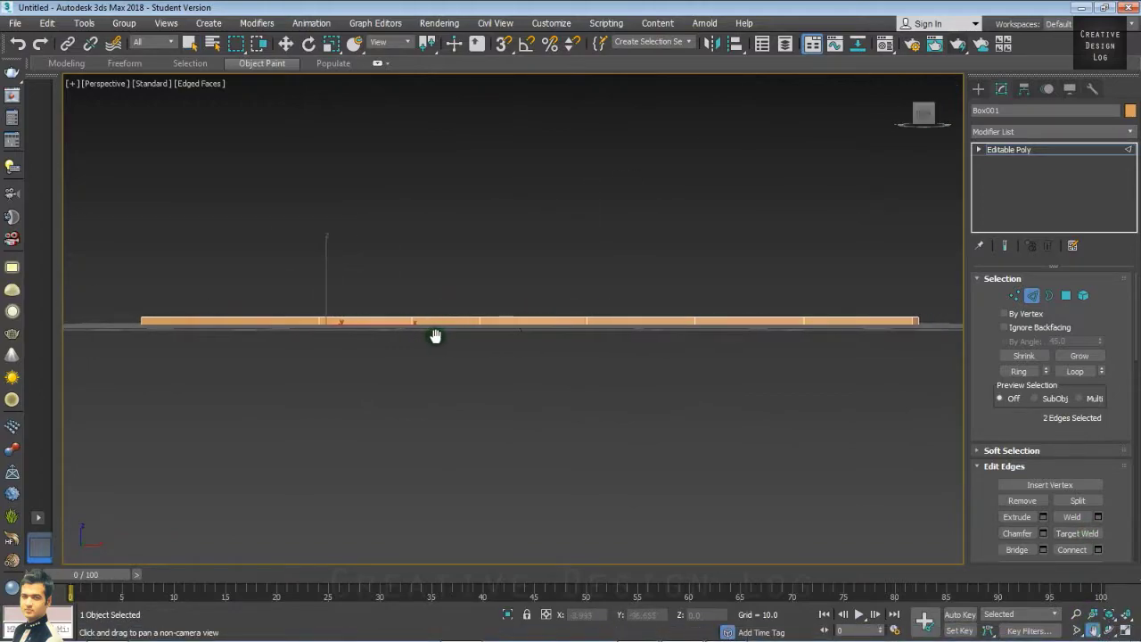
left_click(1125, 630)
left_click(830, 219)
left_click(1125, 614)
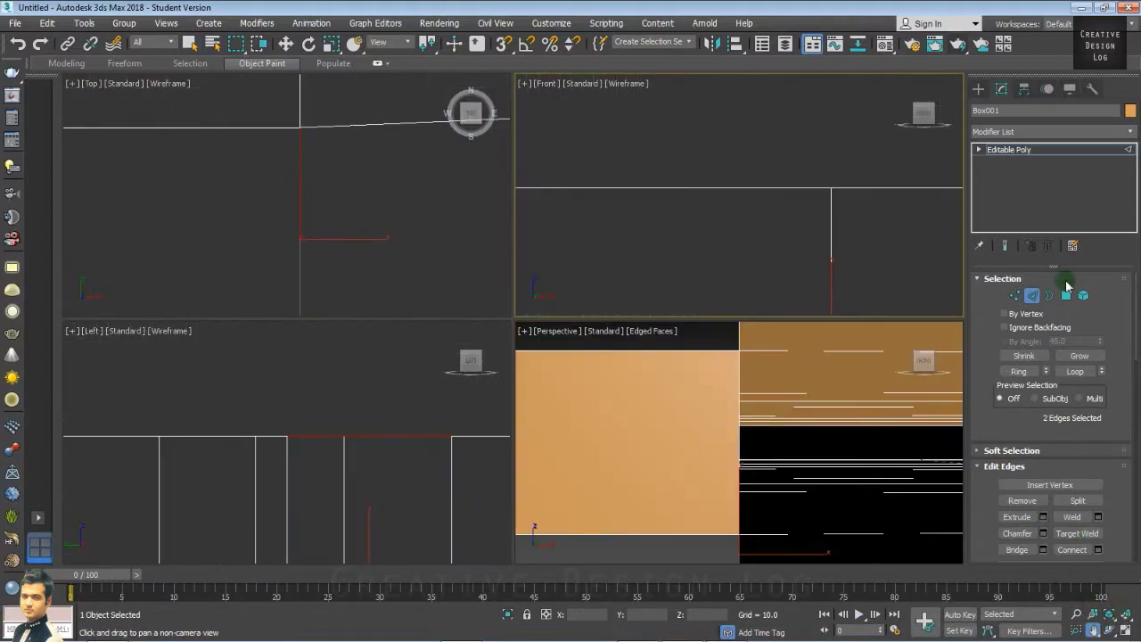
left_click(1012, 150)
left_click(882, 156)
left_click(1132, 616)
left_click(921, 193)
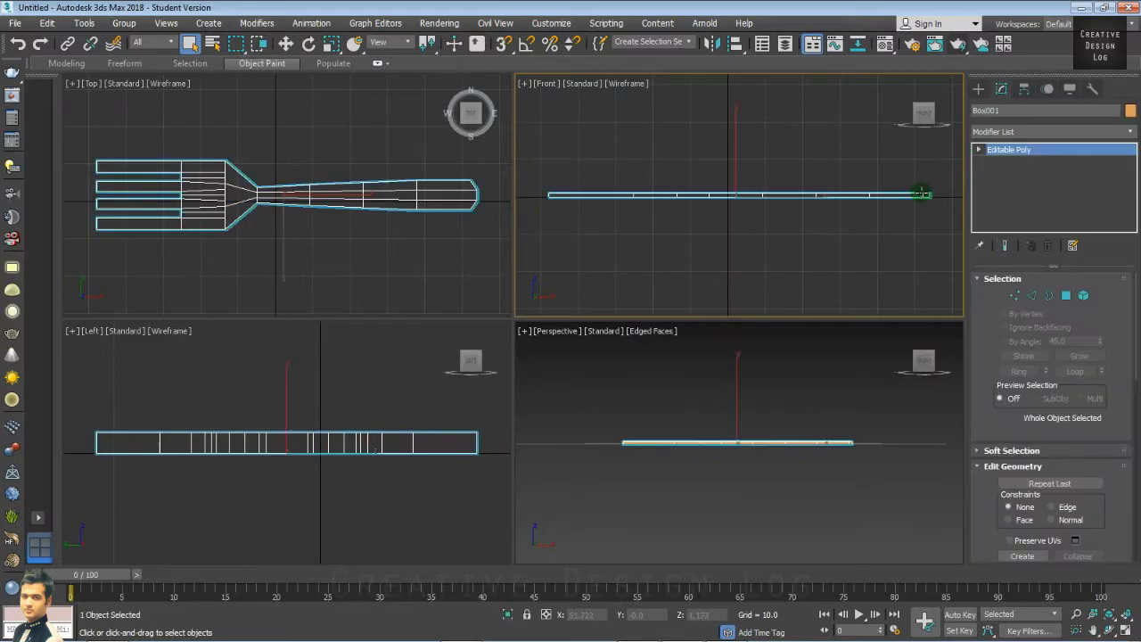
left_click(1124, 629)
Step: Lower the vertex columns at the tine roots and the rear of the head, and raise the neck column
key("1")
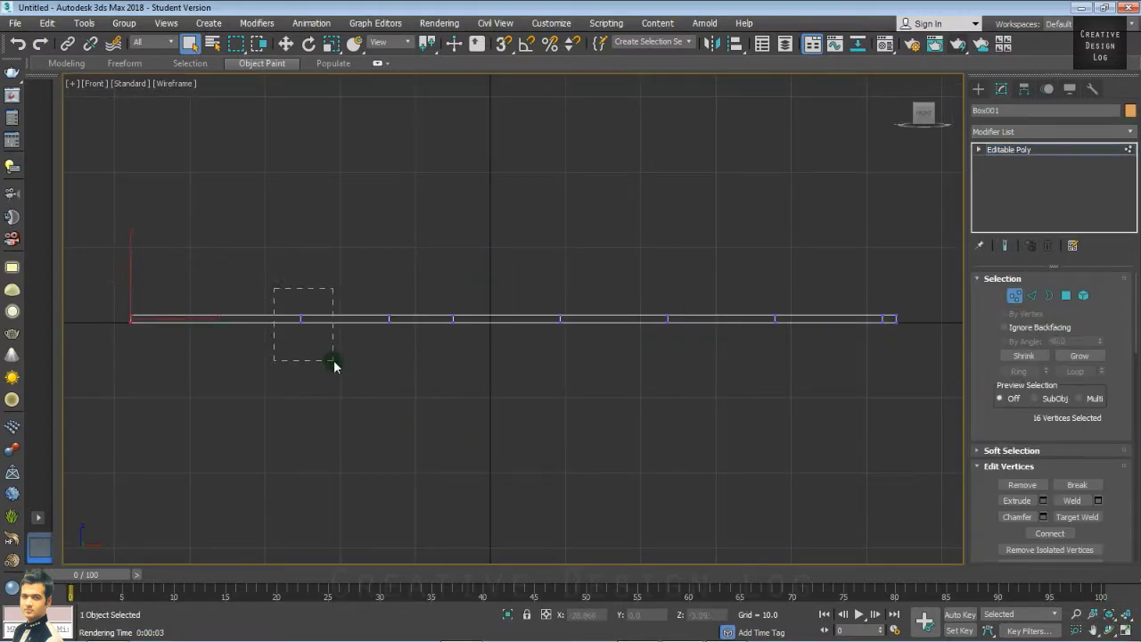
left_click_drag(363, 360, 364, 361)
key("w")
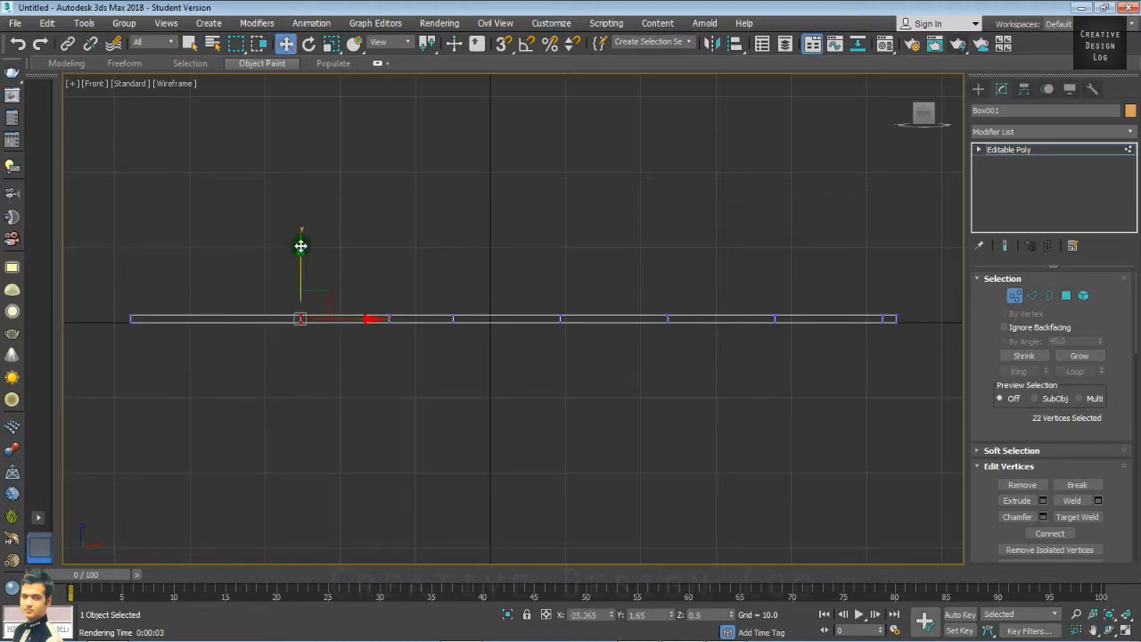
left_click_drag(301, 246, 404, 346)
left_click_drag(392, 269, 472, 356)
left_click_drag(453, 272, 454, 260)
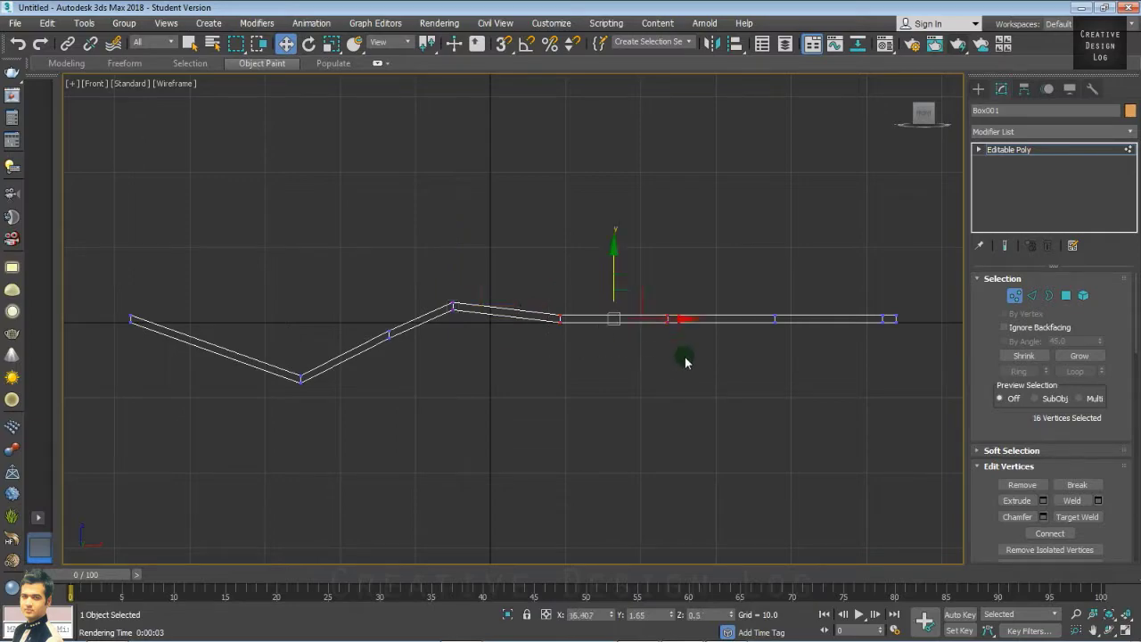
Step: Adjust the handle's vertex columns vertically to form an arch that slopes down toward the handle's end
left_click_drag(612, 272, 614, 262)
left_click_drag(749, 303, 898, 361)
left_click_drag(835, 264, 921, 352)
left_click_drag(893, 276, 894, 300)
left_click_drag(679, 288, 654, 332)
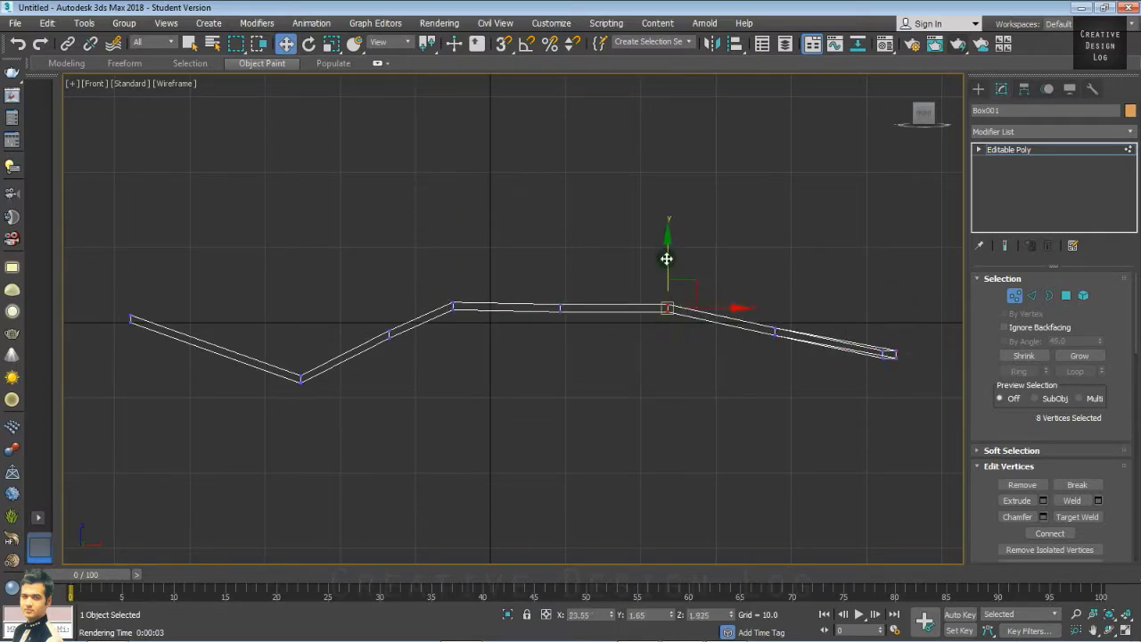
left_click_drag(667, 258, 667, 268)
left_click_drag(523, 288, 590, 334)
left_click_drag(559, 258, 558, 253)
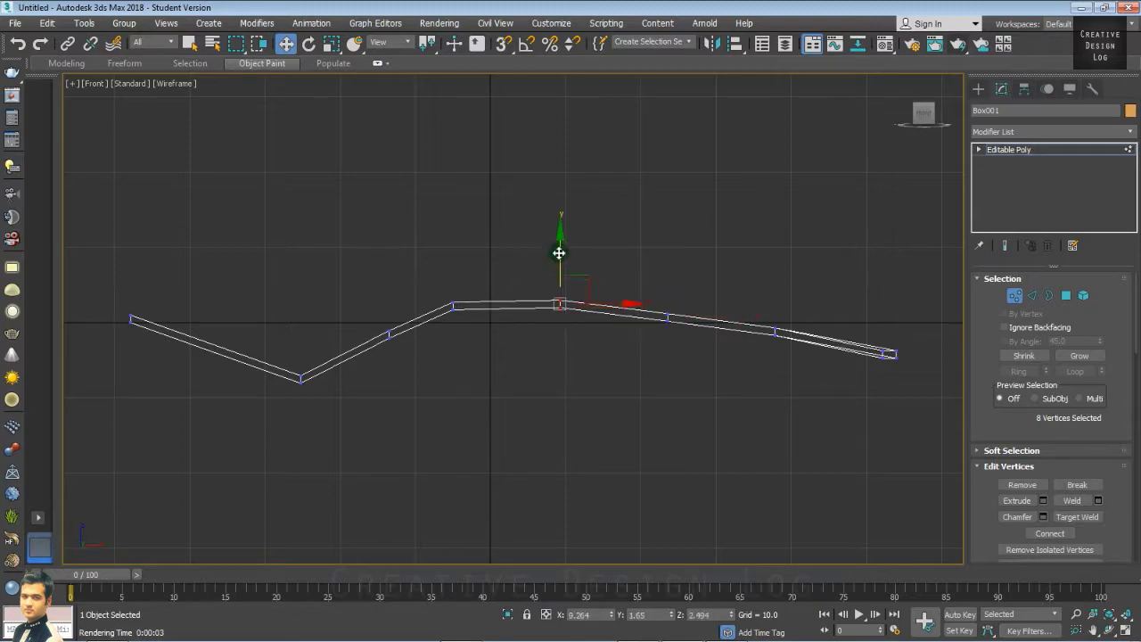
Step: Return to a maximized Perspective view showing the fork at an angle and leave vertex editing
left_click(1124, 630)
left_click(789, 490)
left_click(1124, 631)
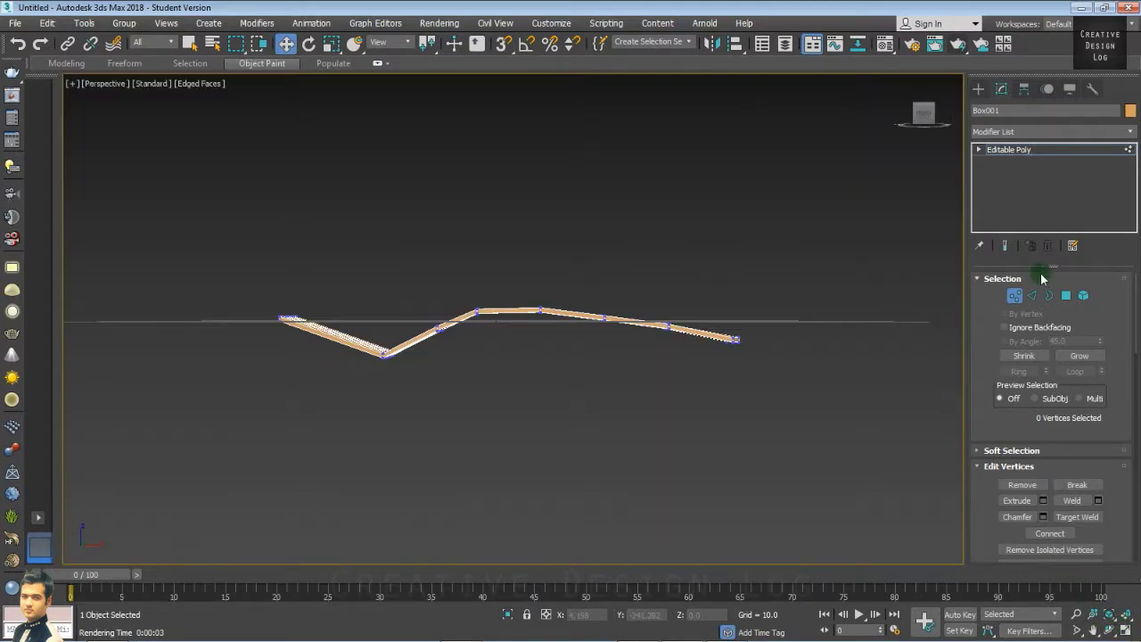
left_click(1109, 630)
left_click_drag(563, 307, 558, 347)
scroll(556, 345, "up", 3)
left_click_drag(506, 307, 570, 359)
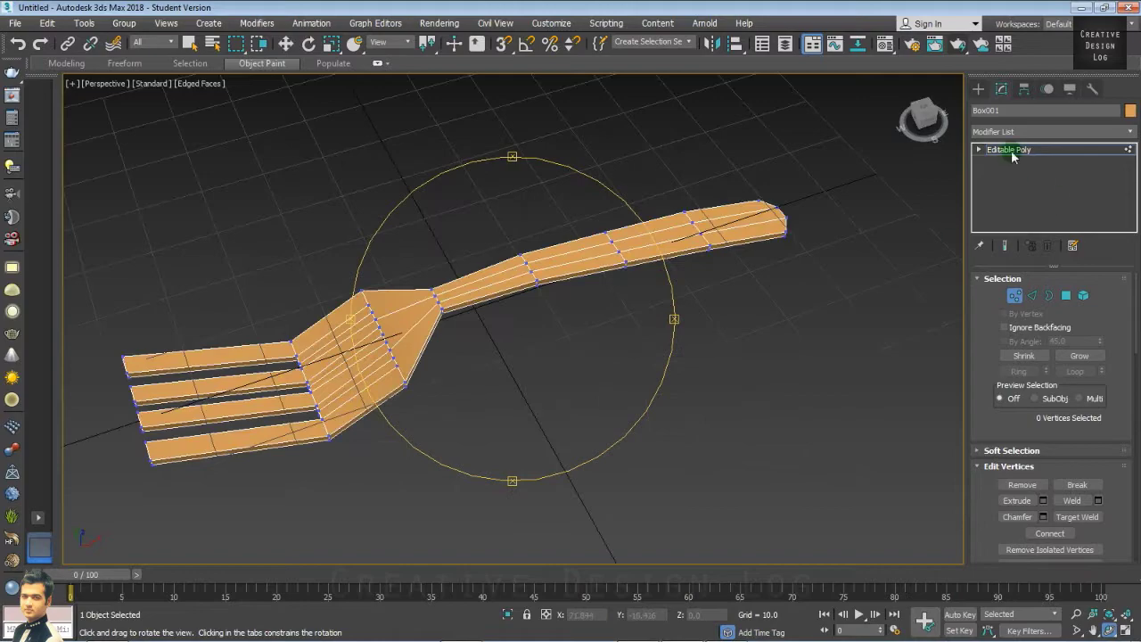
left_click(1013, 152)
Step: Apply a TurboSmooth modifier with 3 iterations to the fork and hide the edged faces
left_click(1130, 134)
scroll(1057, 332, "down", 20)
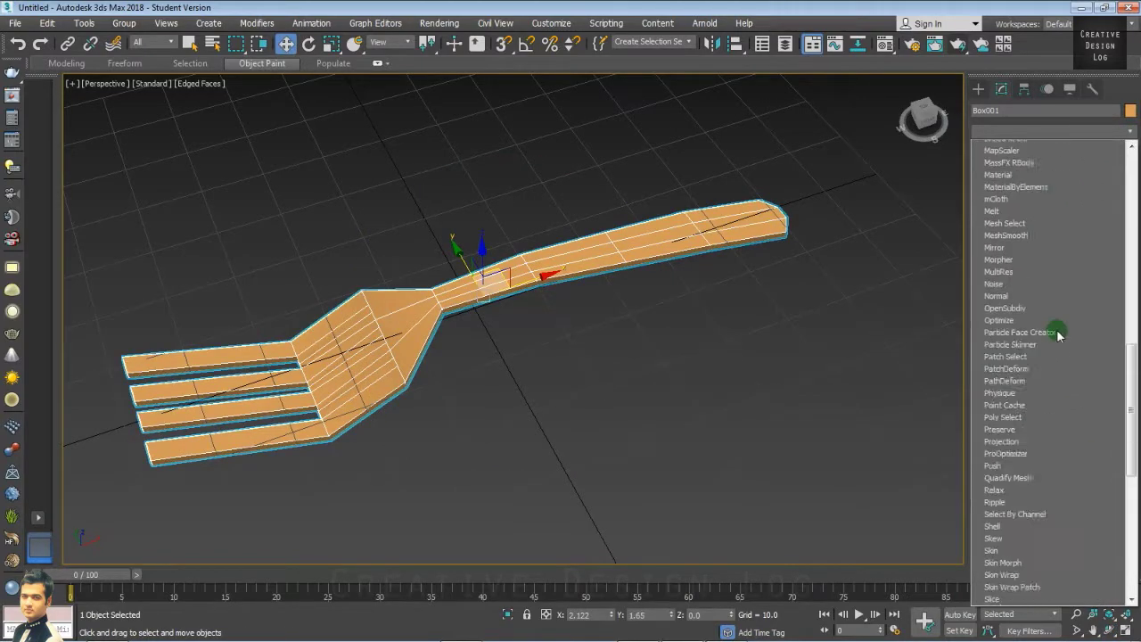
left_click(1023, 564)
left_click(1096, 300)
left_click(1096, 301)
key("F4")
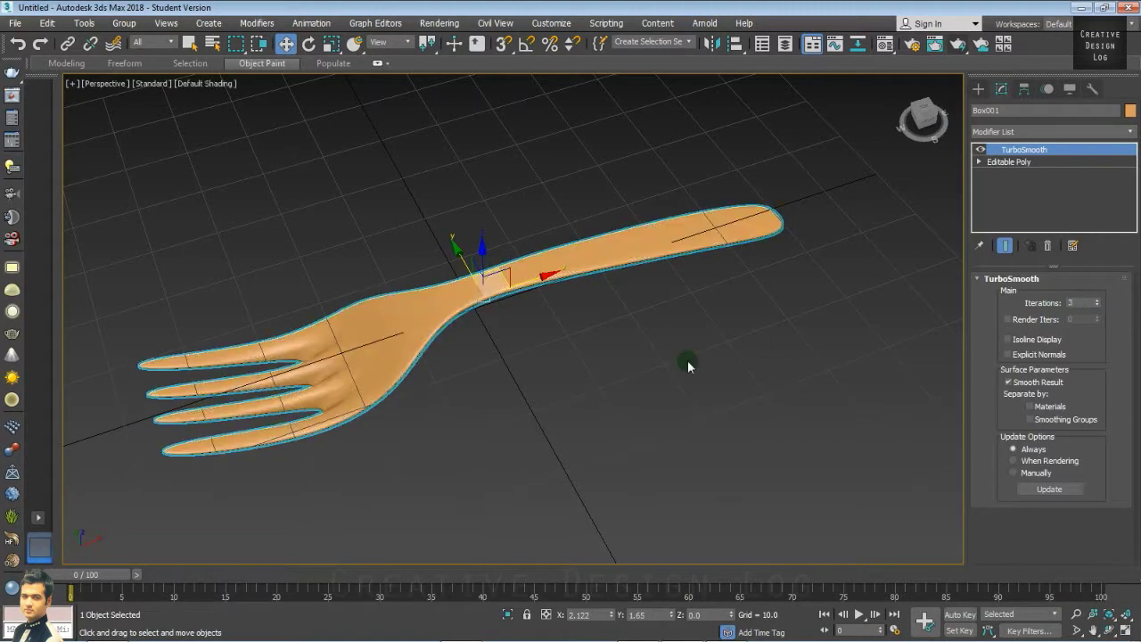
Step: Reopen the base Editable Poly's edges and connect the ring of lengthwise edges across the fork's head
left_click(1109, 630)
left_click_drag(501, 298, 493, 243)
left_click(1000, 163)
left_click_drag(477, 383, 519, 385)
key("F4")
left_click(1031, 298)
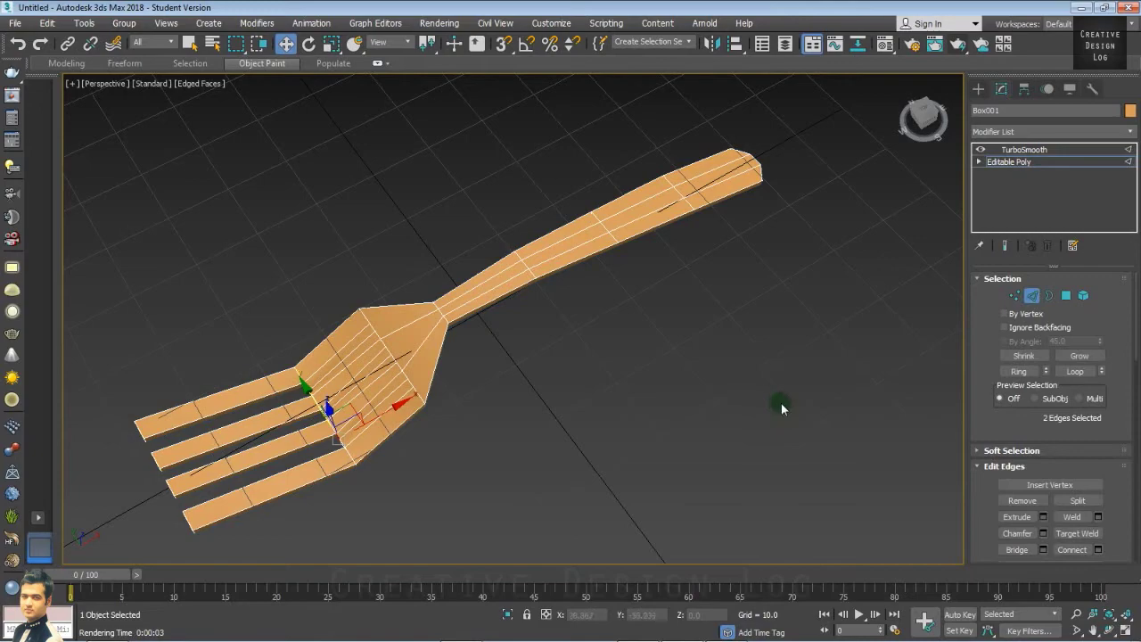
key("ctrl+r")
left_click_drag(642, 430, 513, 390)
key("q")
left_click(382, 340)
key("alt+r")
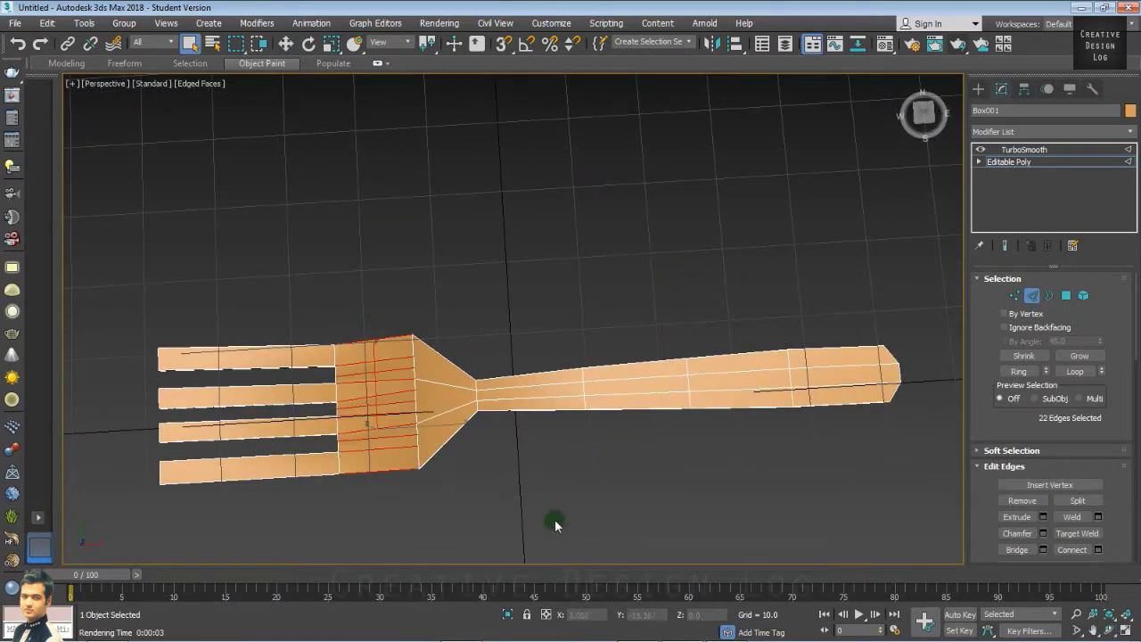
left_click(1072, 550)
Step: Move the new head edge loop along X close to the tine roots and preview the TurboSmooth result without edged faces
key("w")
left_click_drag(415, 407, 386, 409)
left_click(932, 116)
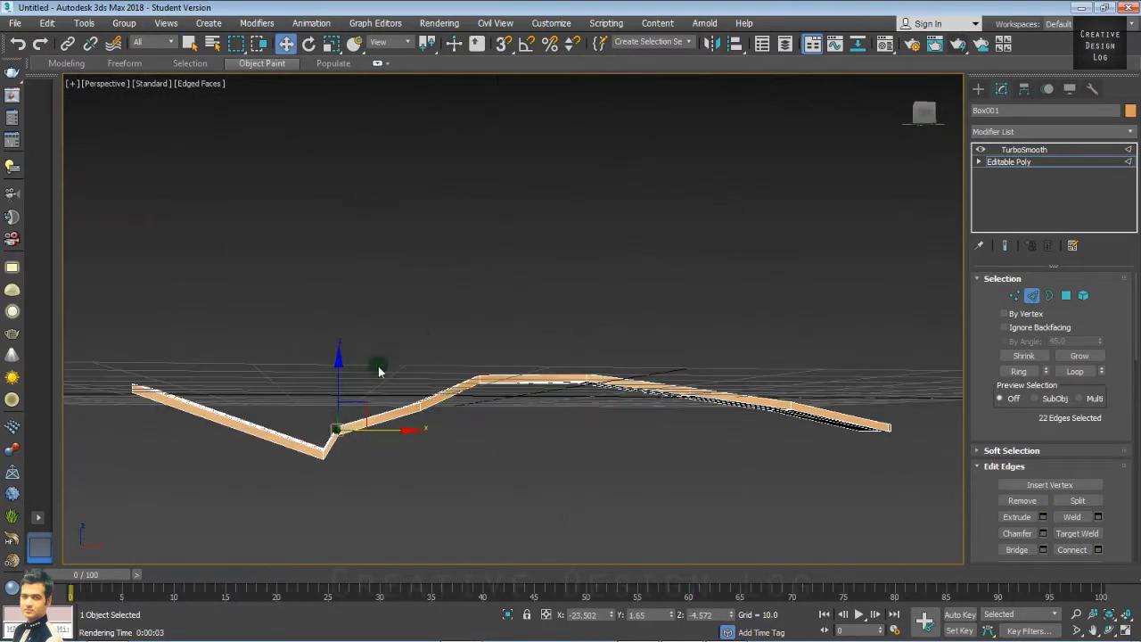
left_click(1020, 158)
left_click(1021, 150)
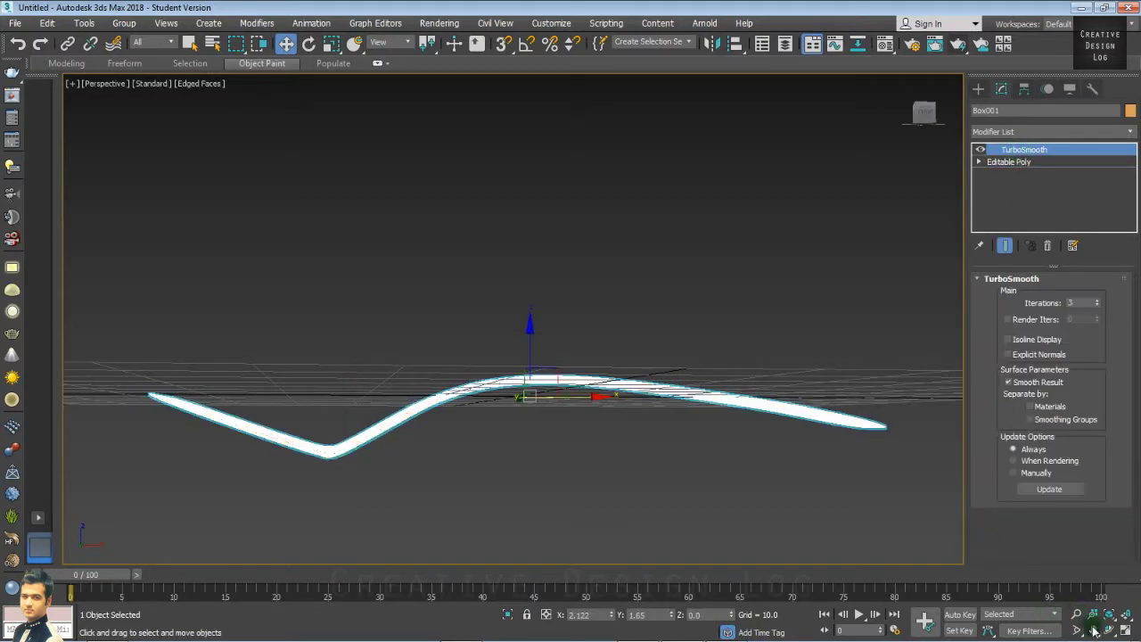
key("ctrl+r")
mouse_move(500, 339)
left_mouse_down()
mouse_move(519, 423)
mouse_move(507, 242)
mouse_move(502, 424)
left_mouse_up()
key("F4")
middle_click_drag(502, 422, 503, 508, "alt")
Step: Scale all vertices of the fork's head and tines along Y to narrow them slightly
left_click(998, 165)
left_click(1013, 297)
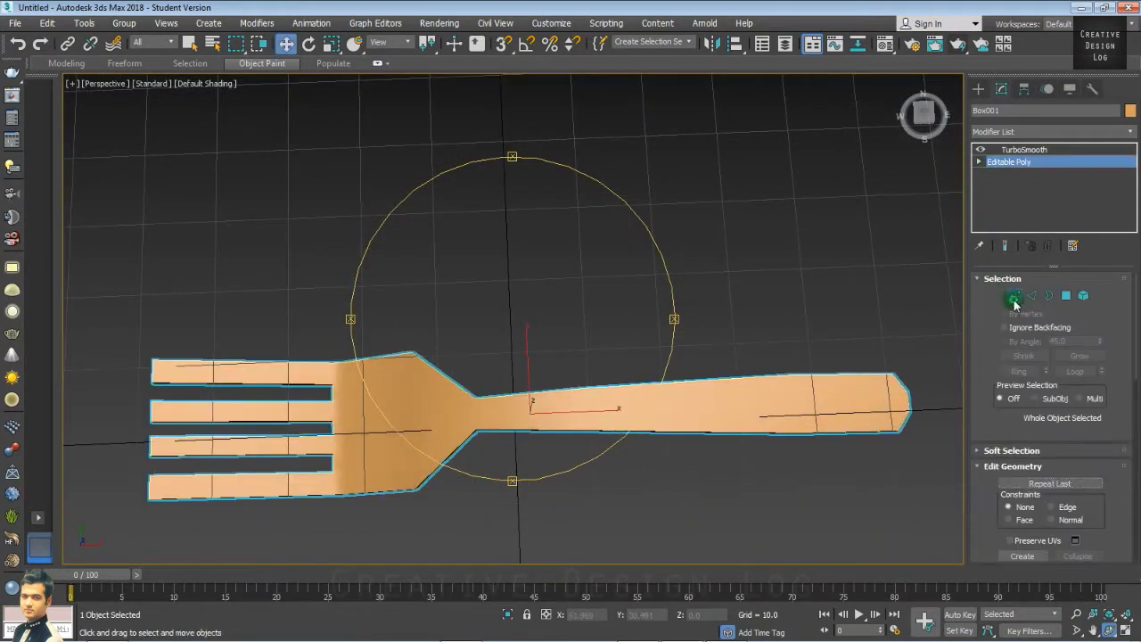
key("F4")
left_click_drag(130, 345, 449, 534)
key("r")
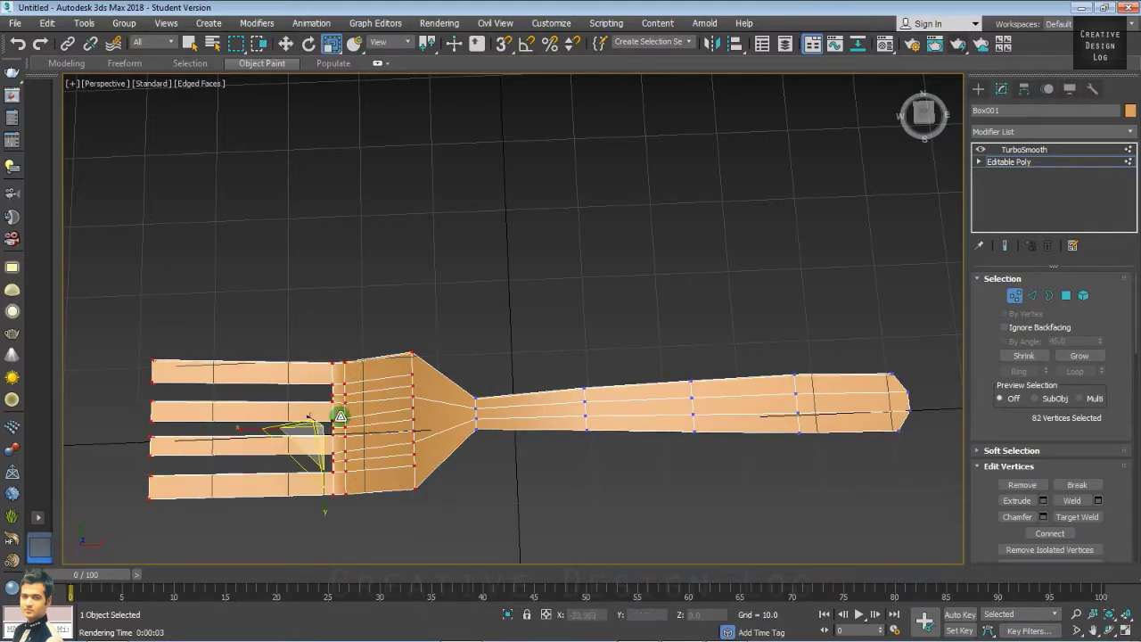
left_click_drag(320, 508, 321, 499)
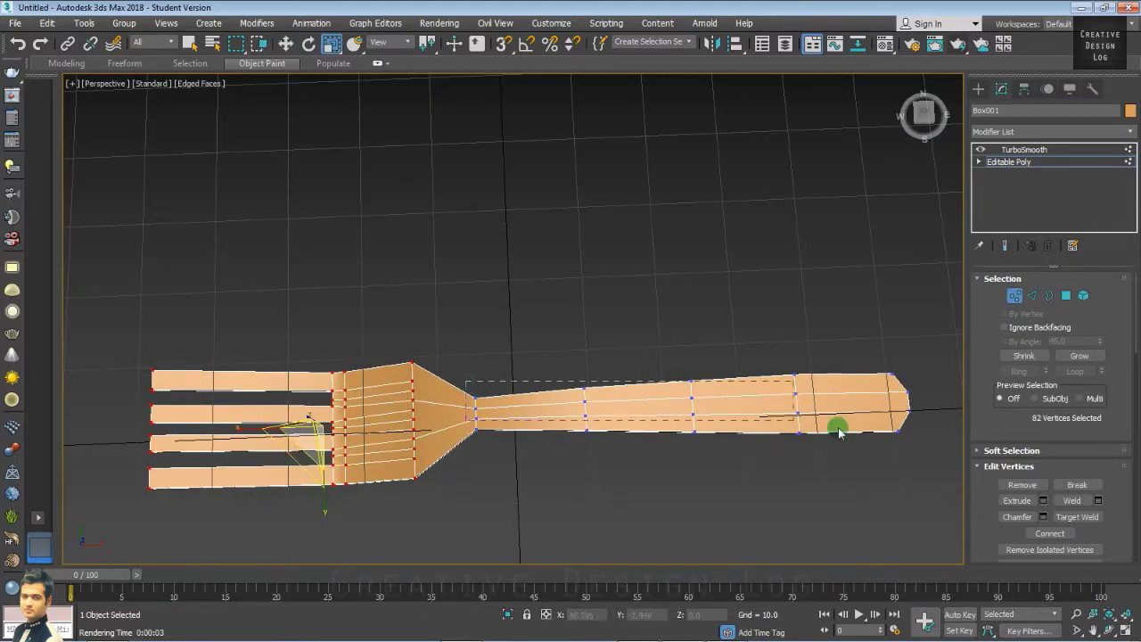
Step: Scale the neck and handle vertices along Y to narrow them and return to the TurboSmooth level without edged faces
left_click_drag(925, 452, 924, 452)
left_click_drag(909, 344, 694, 473, "ctrl")
left_click(1022, 150)
key("F4")
key("q")
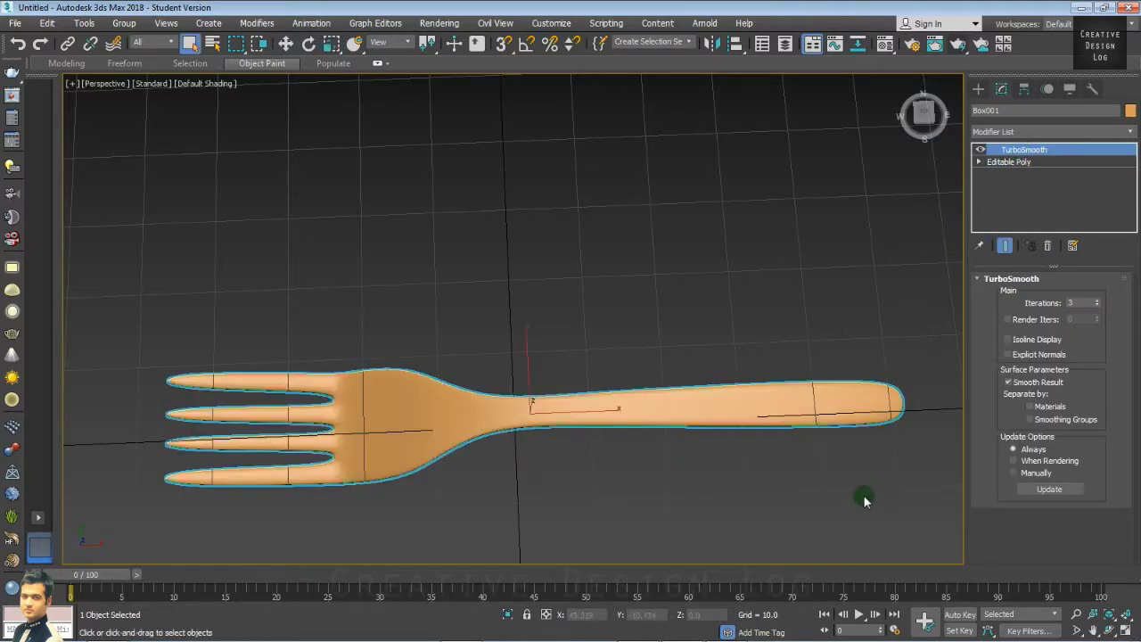
left_click(864, 495)
Step: Move the smoothed fork up along Z so that it rests on the ground grid
left_click(1108, 630)
left_click_drag(516, 350, 553, 276)
key("w")
left_click(545, 337)
left_click(1107, 631)
left_click_drag(490, 365, 507, 296)
Step: Raise the tine root vertices slightly along Z, then raise the tine tips and shift them along X toward the head
left_click(1006, 163)
left_click(1015, 296)
key("w")
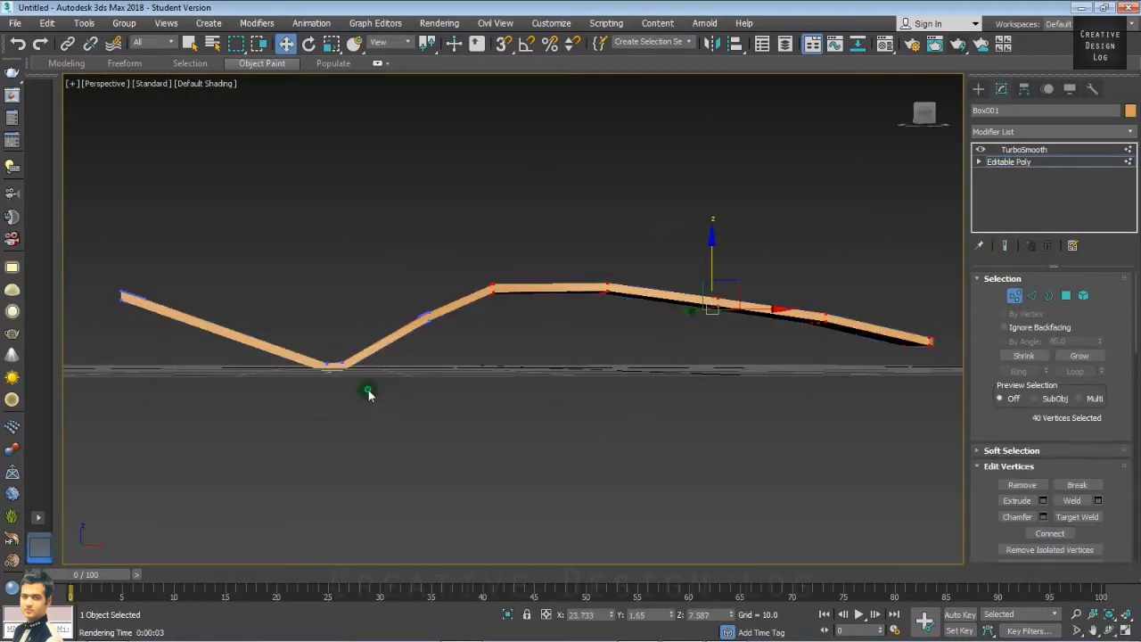
left_click_drag(367, 390, 329, 302)
left_click_drag(92, 274, 144, 319)
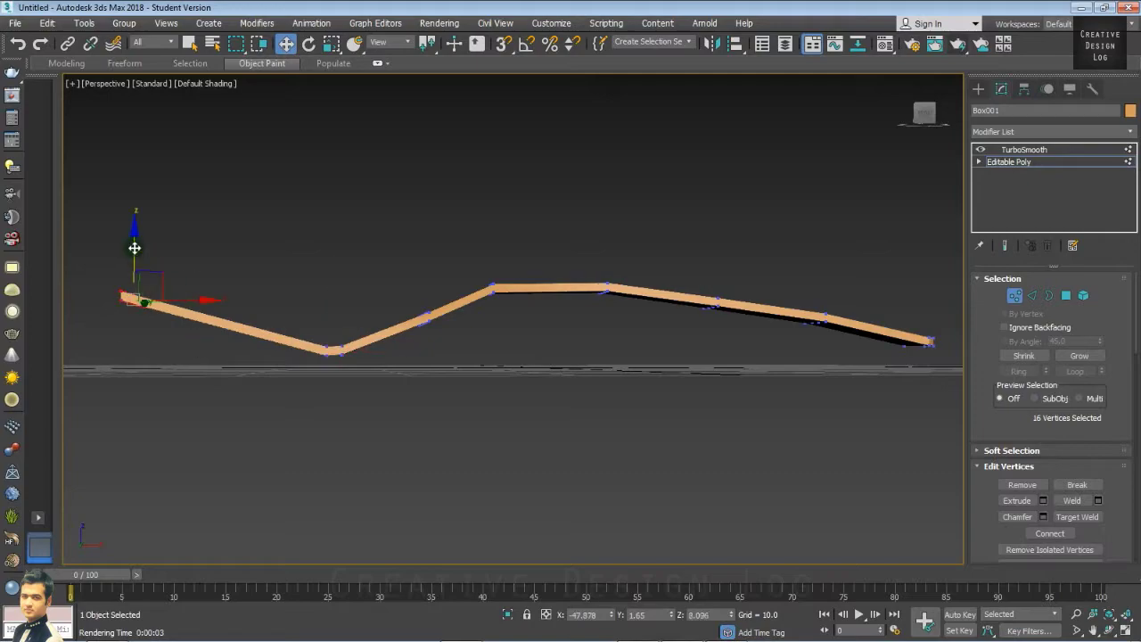
left_click_drag(134, 247, 135, 232)
left_click_drag(177, 283, 187, 282)
Step: Connect the lengthwise edges of all four tines with a new edge loop across their middle
left_click(1033, 296)
left_click_drag(211, 371, 174, 270)
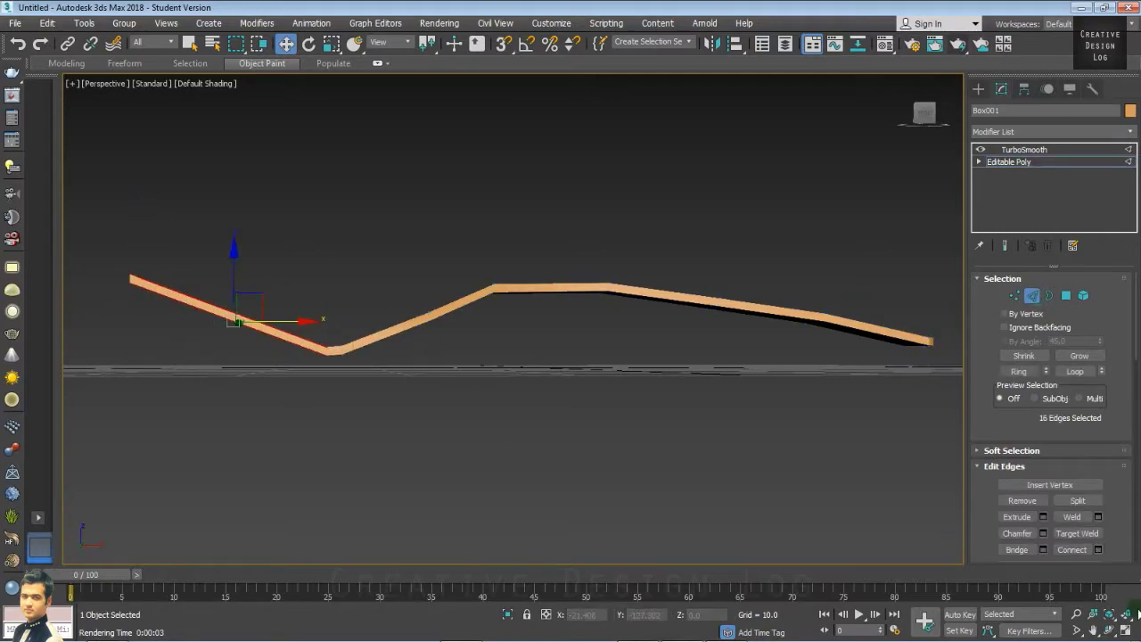
left_click(1108, 631)
left_click_drag(474, 332, 503, 437)
left_click(1071, 549)
left_click_drag(526, 351, 513, 390)
Step: Scale the tip vertices of each of the four tines along Y to taper them, and return to the TurboSmooth level
left_click(1015, 296)
key("w")
key("r")
left_click_drag(149, 321, 144, 346)
left_click_drag(145, 346, 178, 465)
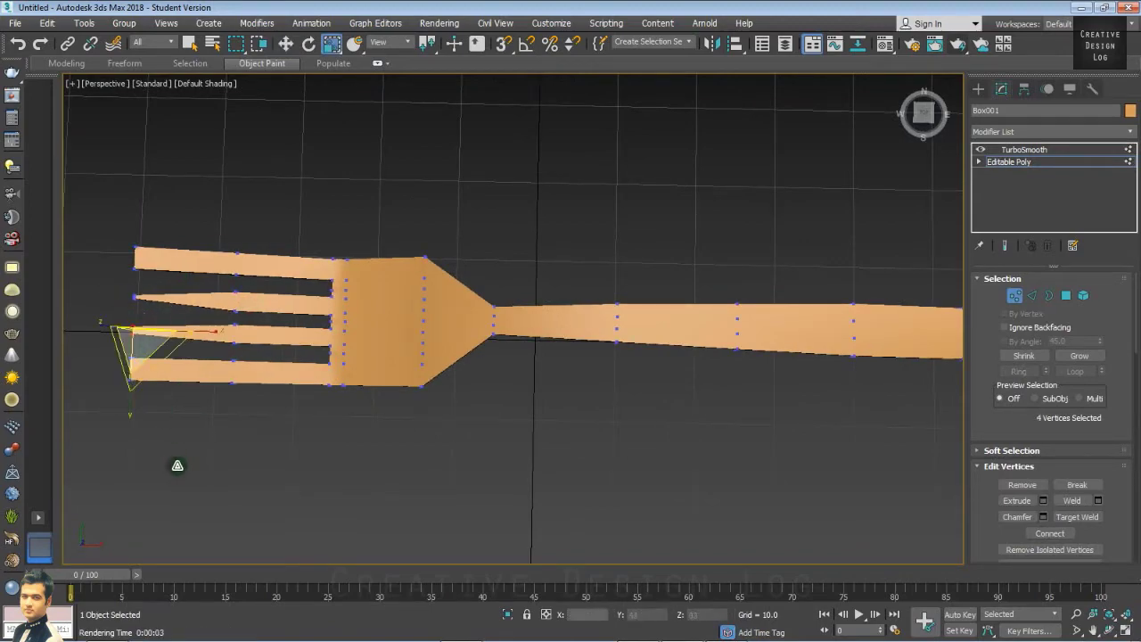
left_click(219, 437)
left_click_drag(153, 285, 154, 283)
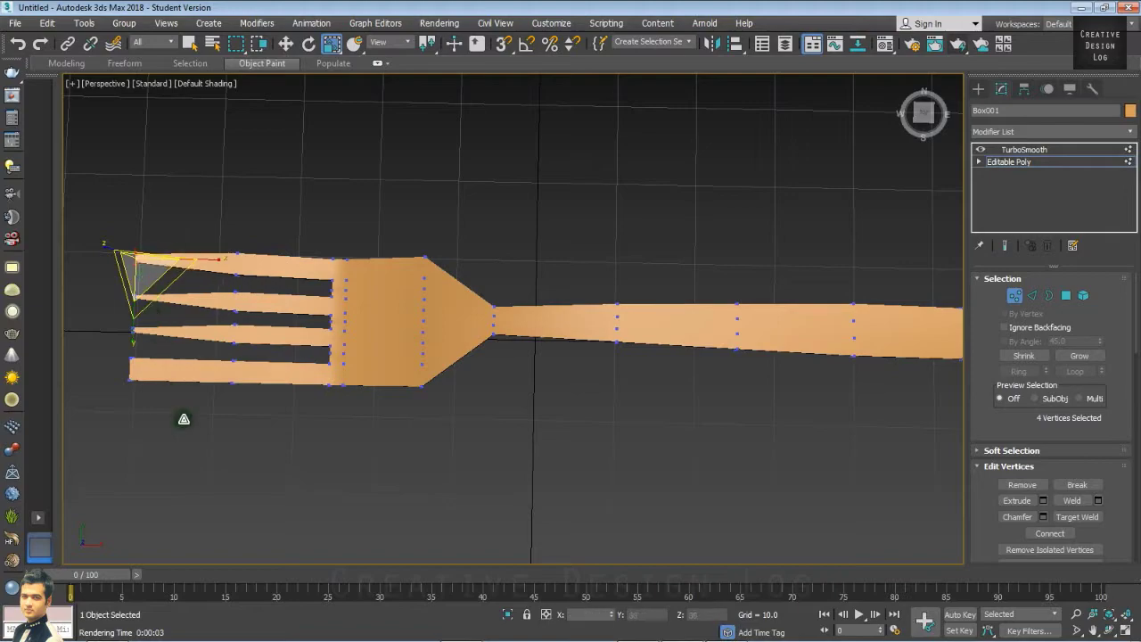
left_click_drag(114, 360, 178, 470)
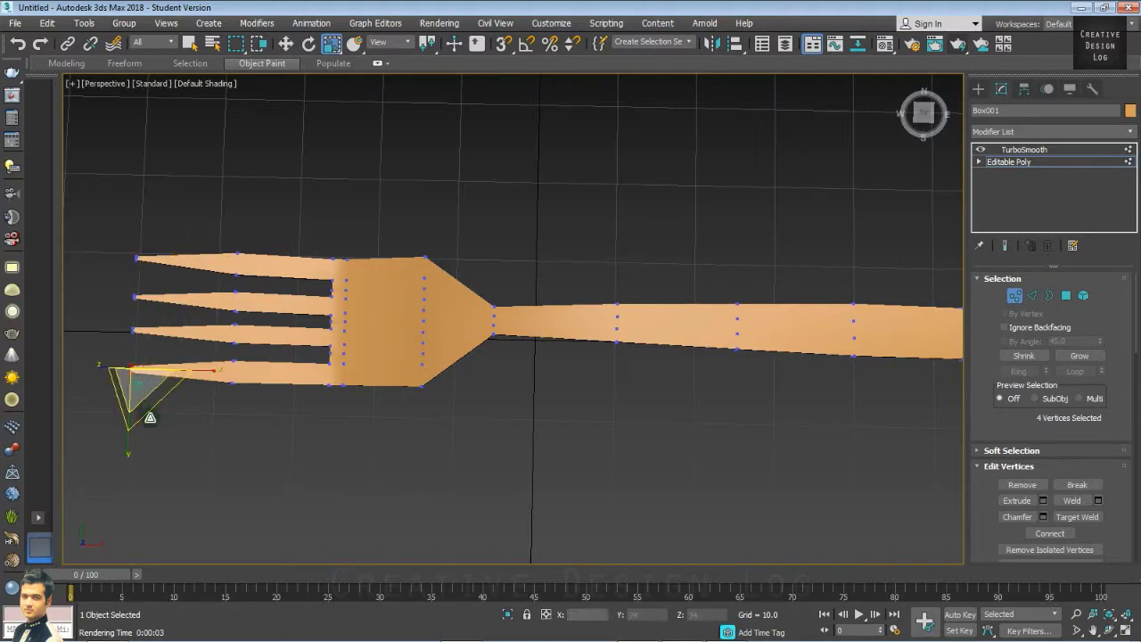
left_click(1018, 150)
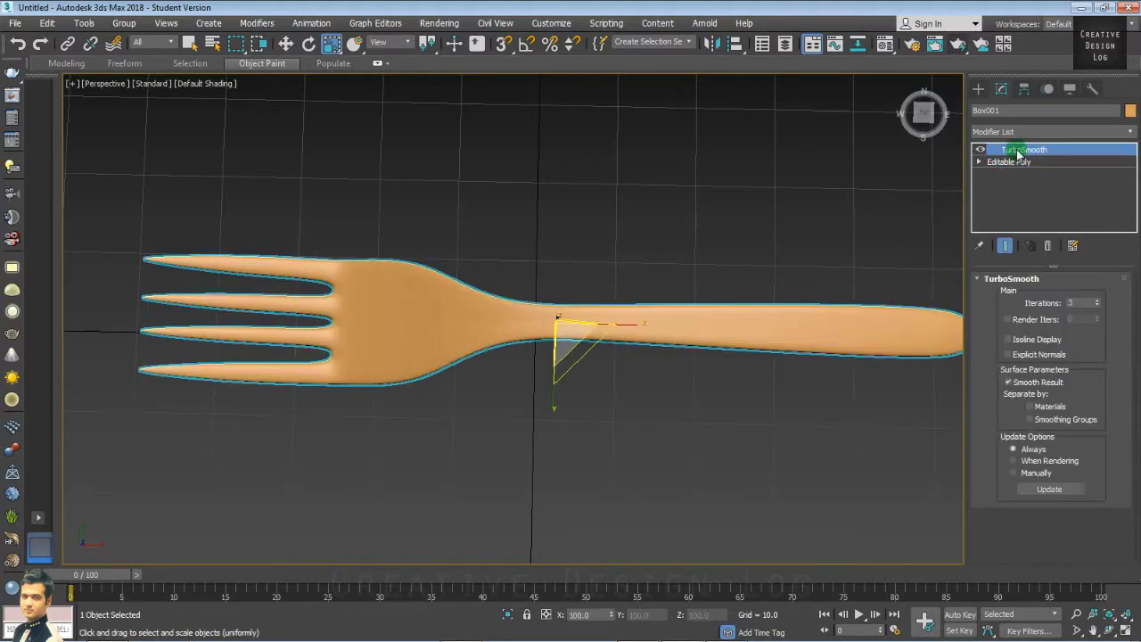
Step: Assign the 02 - Default VRayMtl material to the selected fork in the Material Editor
left_click(1109, 629)
left_click_drag(608, 401, 583, 272)
left_click(979, 91)
left_click_drag(657, 362, 632, 412)
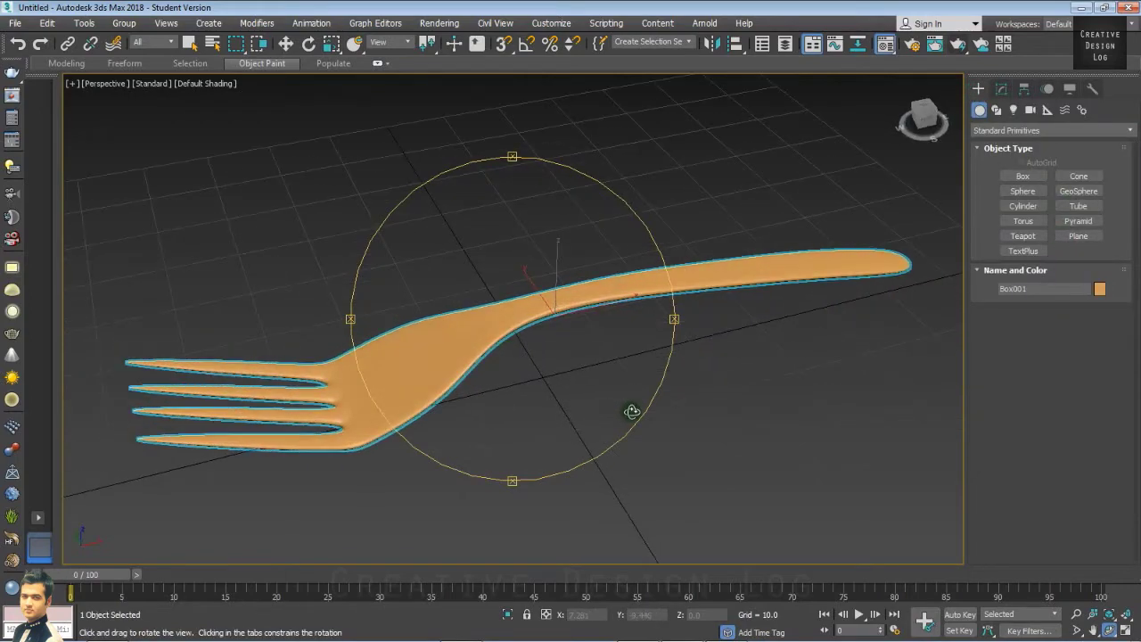
key("m")
right_click(496, 344)
left_click(746, 301)
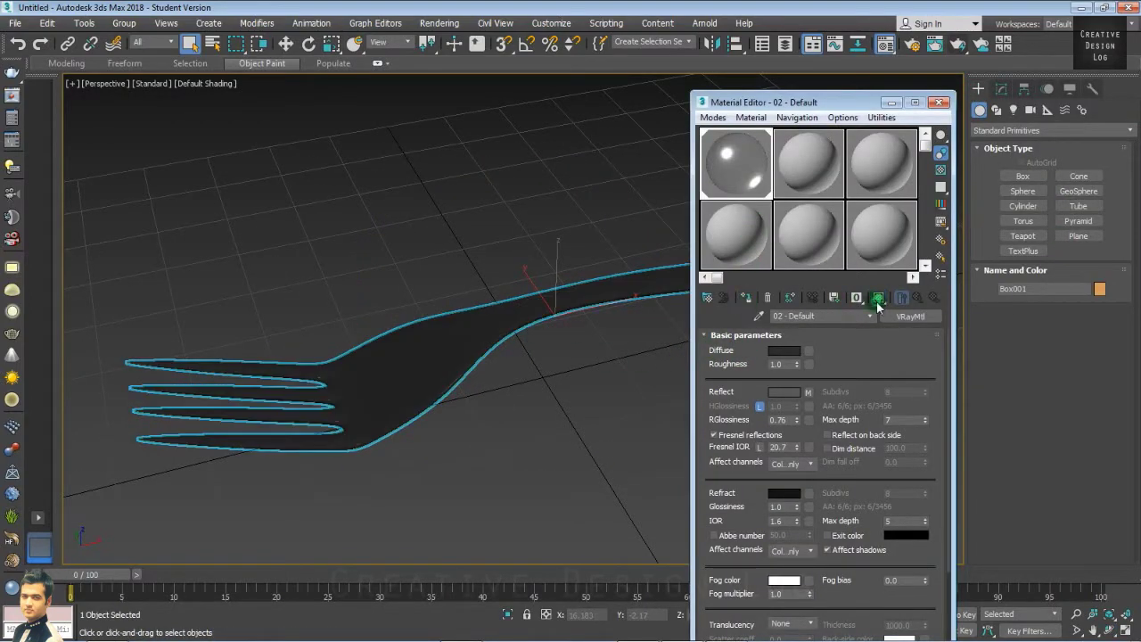
left_click(940, 103)
Step: Add a UVW Map modifier with Box mapping to the fork and render a test image of the view
left_click(1001, 88)
left_click(1047, 130)
scroll(1069, 327, "down", 15)
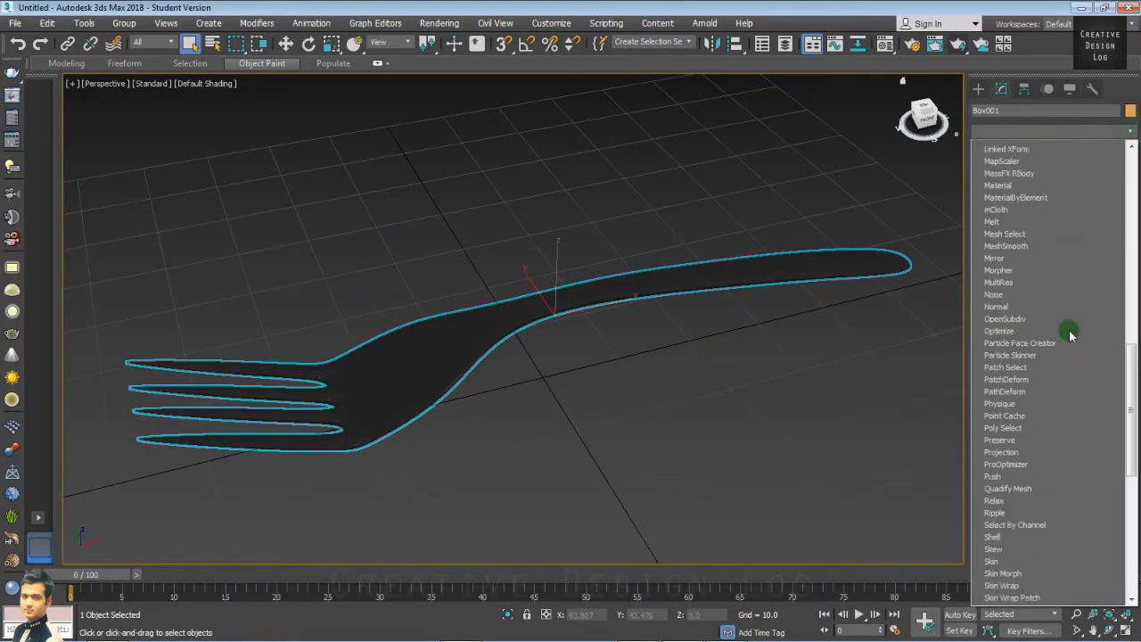
scroll(1033, 455, "down", 5)
left_click(1016, 563)
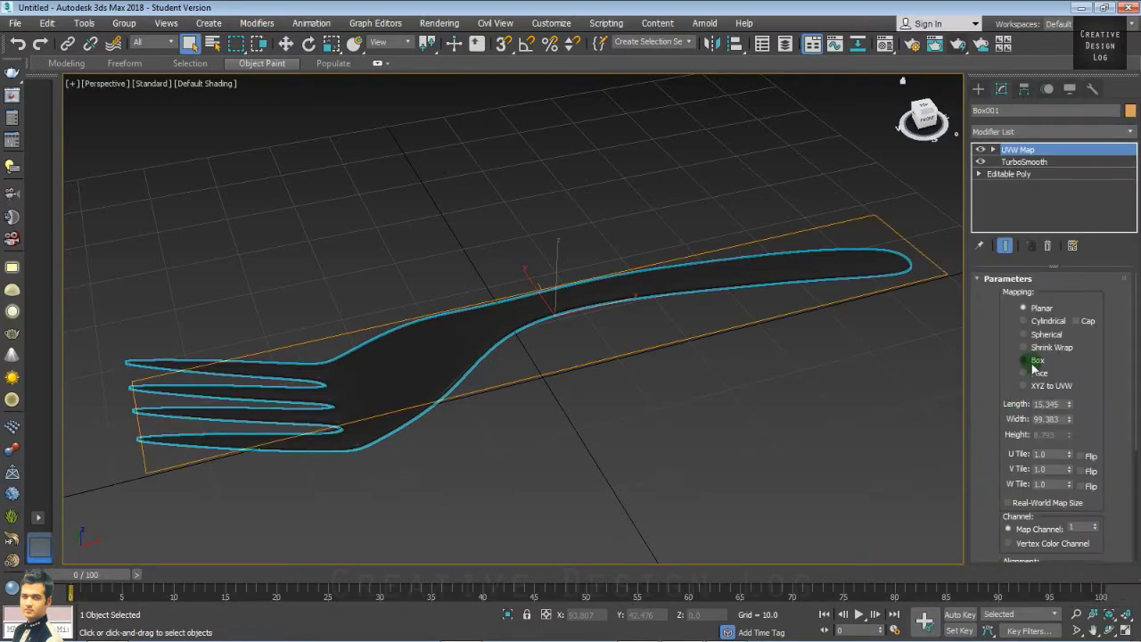
left_click_drag(1134, 341, 1135, 392)
left_click(982, 90)
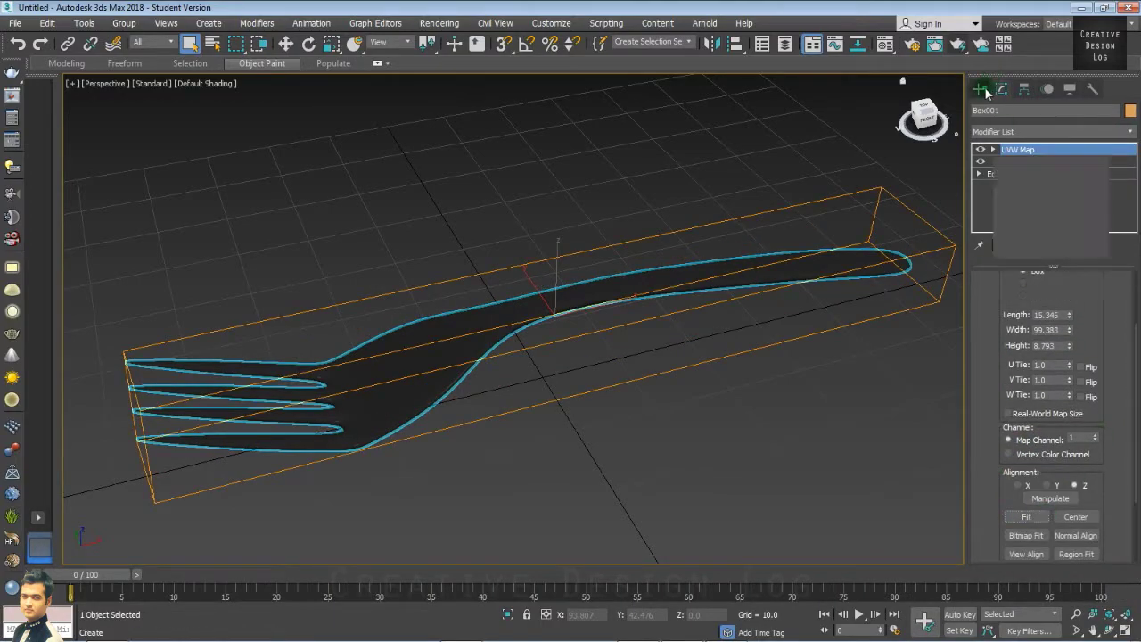
left_click(955, 46)
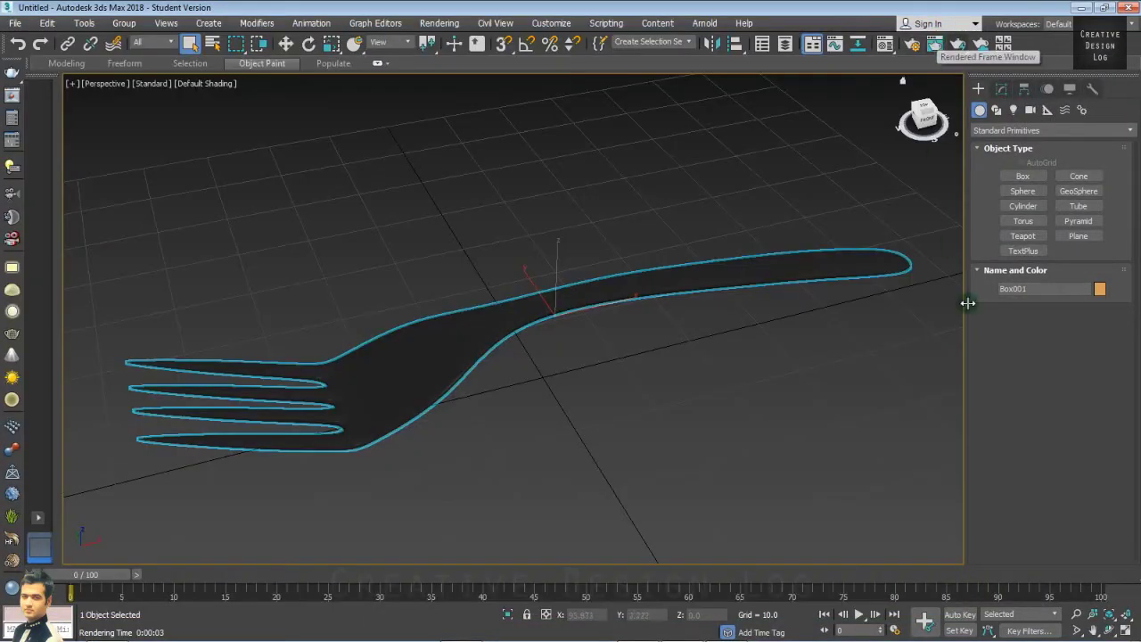
Step: Draw a rectangular ground plane beneath the whole fork, and lower the fork along Z toward the plane
left_click(1077, 236)
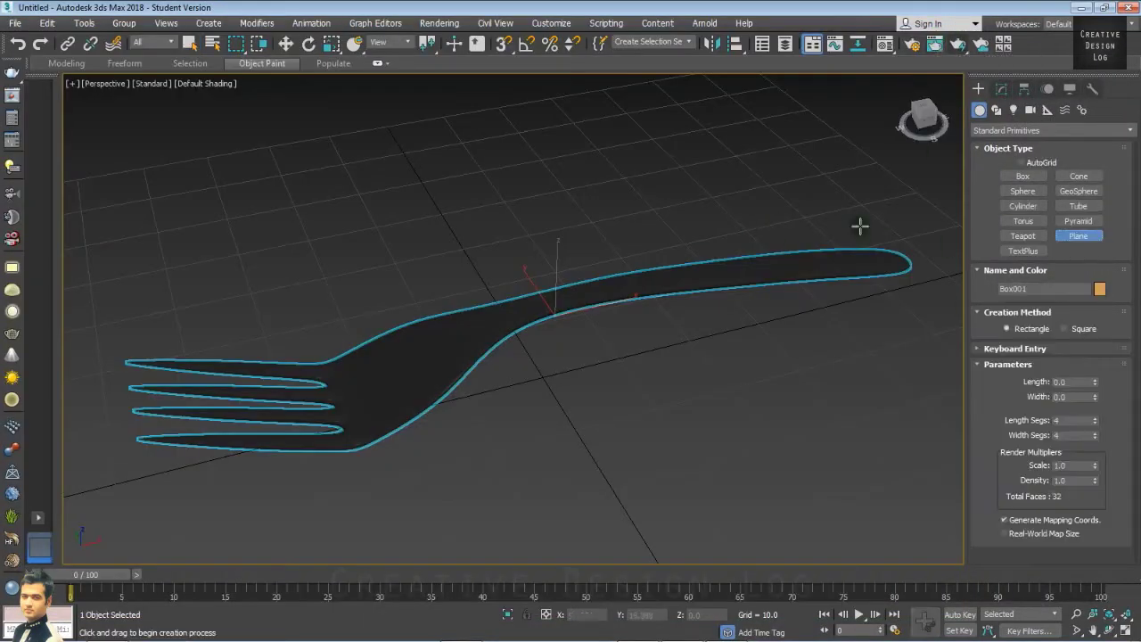
left_click_drag(861, 224, 259, 517)
left_click(1107, 629)
left_click_drag(649, 361, 558, 292)
key("w")
left_click(573, 261)
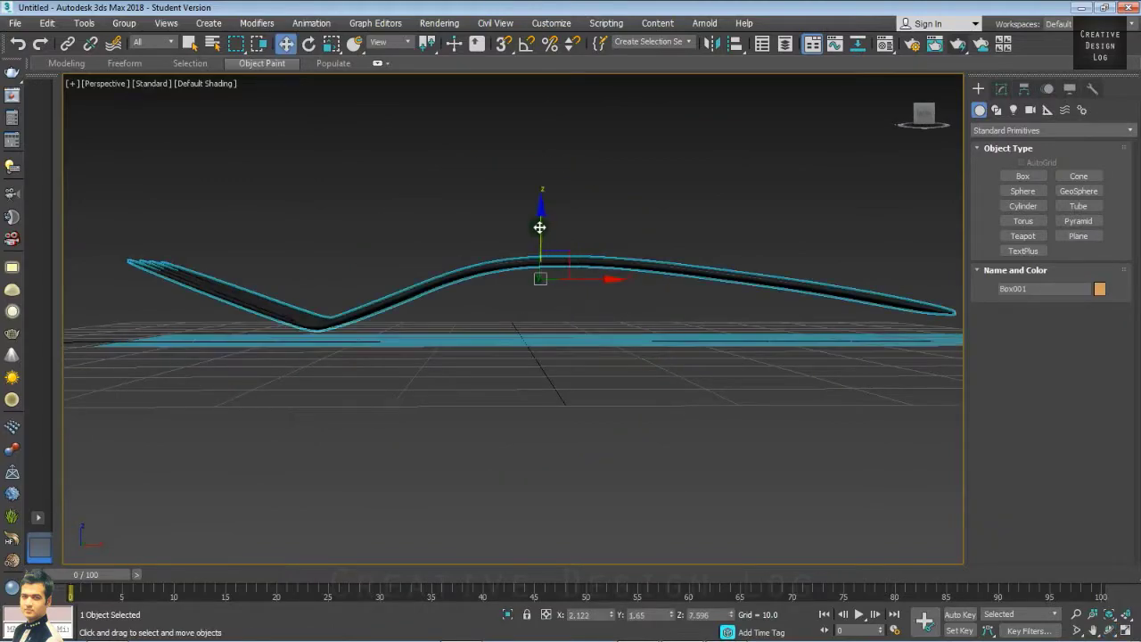
left_click_drag(539, 228, 536, 250)
left_click(1107, 629)
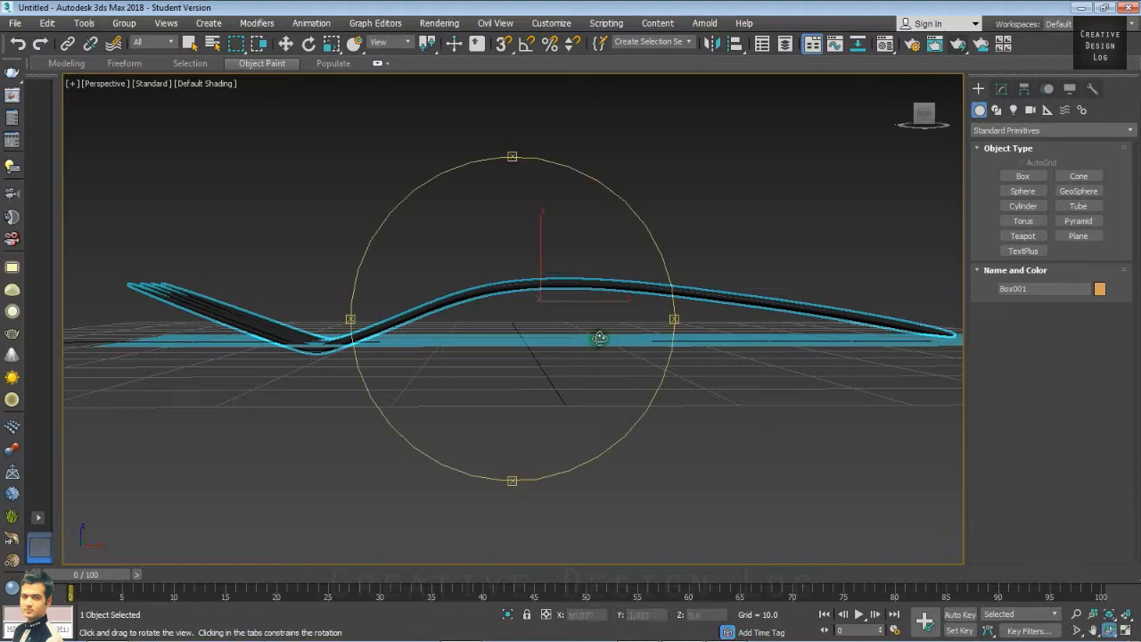
left_click_drag(598, 338, 580, 318)
Step: Raise the head and tine vertices of the Editable Poly along Z so the bend rests on the plane, and return to the UVW Map level
key("q")
left_click(1000, 90)
left_click(1008, 175)
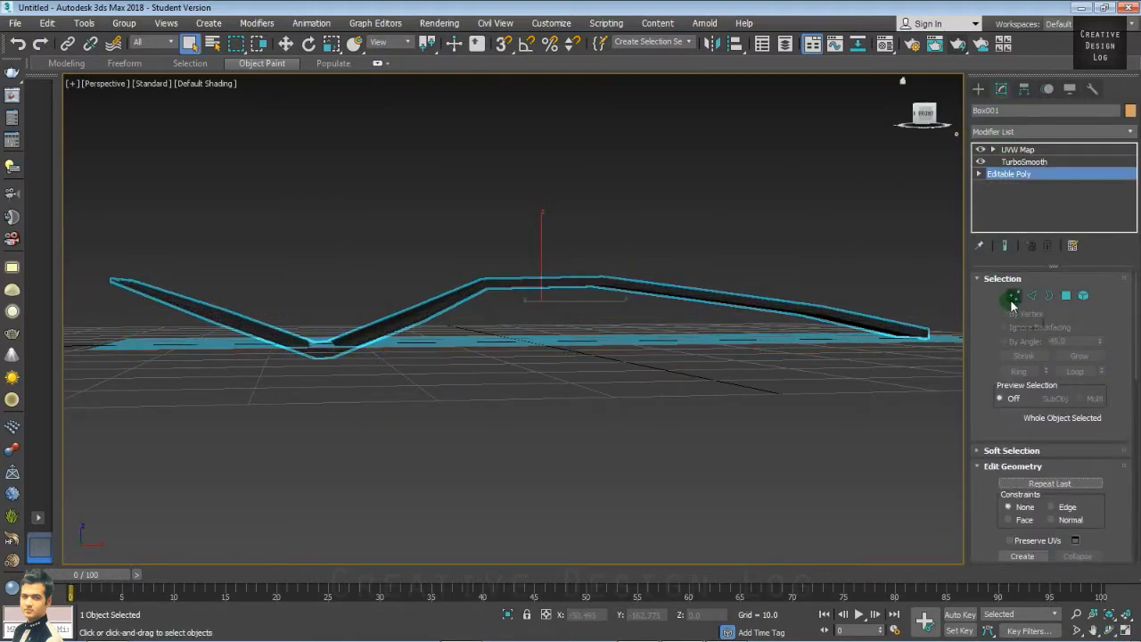
left_click(1013, 297)
key("w")
left_click_drag(258, 276, 265, 247)
key("e")
left_click(1018, 176)
left_click(1022, 163)
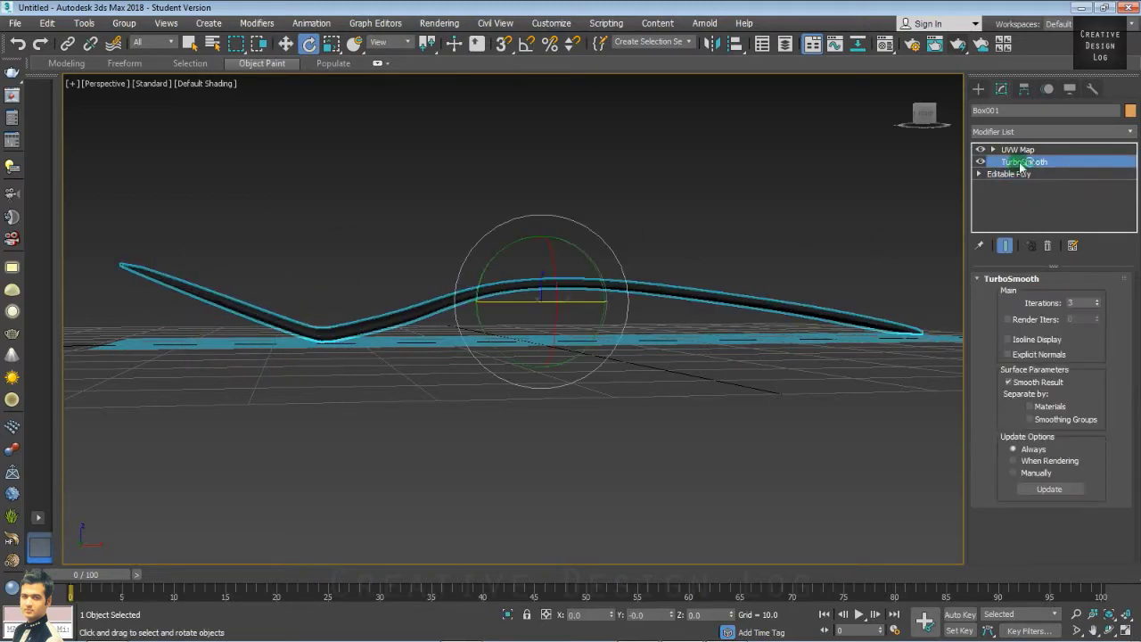
left_click(1020, 150)
Step: Render an angled perspective view of the fork on the plane in the V-Ray frame buffer
left_click(1108, 630)
left_click_drag(520, 333, 599, 417)
left_click(985, 91)
left_click_drag(561, 371, 581, 314)
left_click(958, 44)
left_click(677, 289)
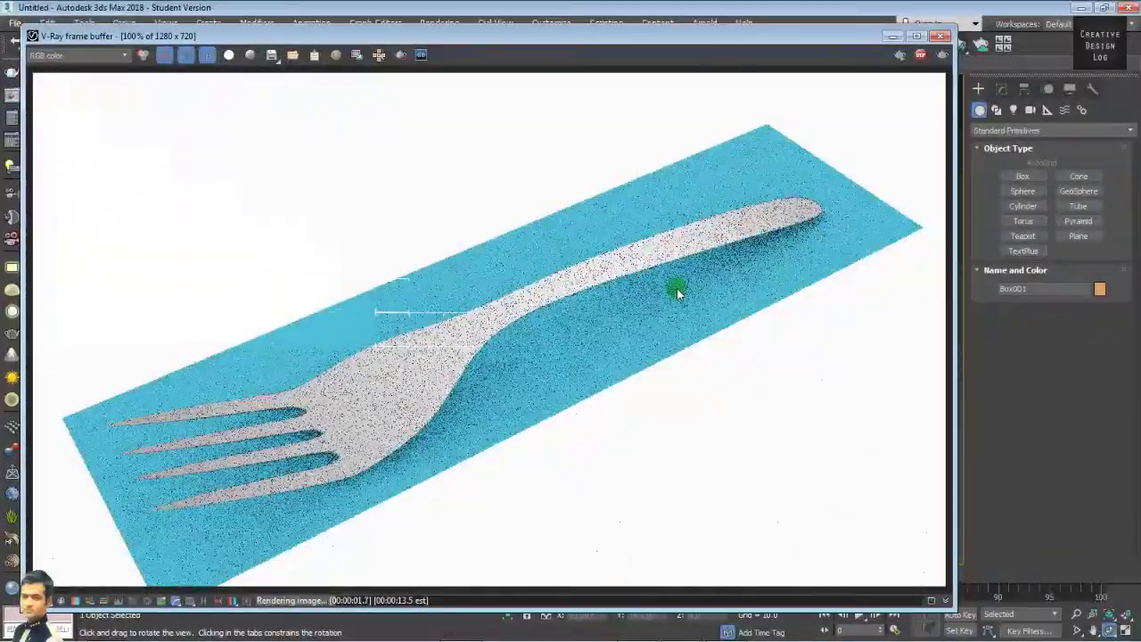